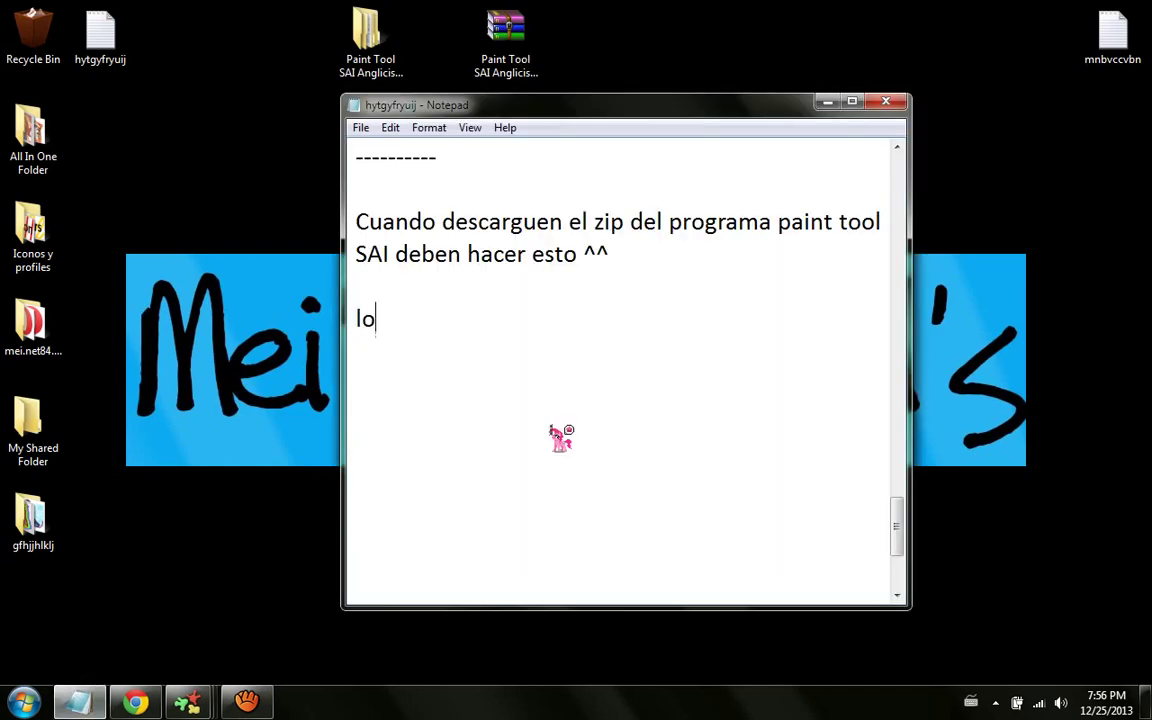
Step: Write "lo descargan" and "creo que ha ustedes les aparecera en la carpeta de descargas lo pasan a la pantalla" on separate lines
text(desca)
text(rgan)
text(creo que us)
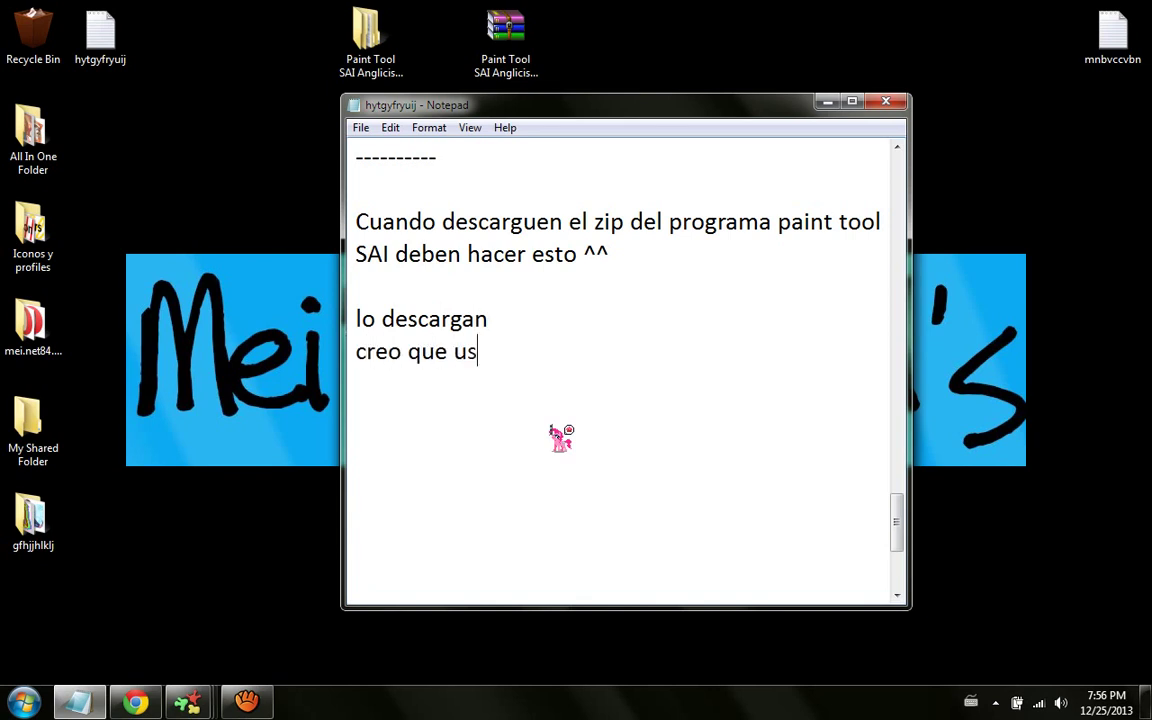
key(BackSpace)
key(BackSpace)
text(ha ustedes les aparecera el e)
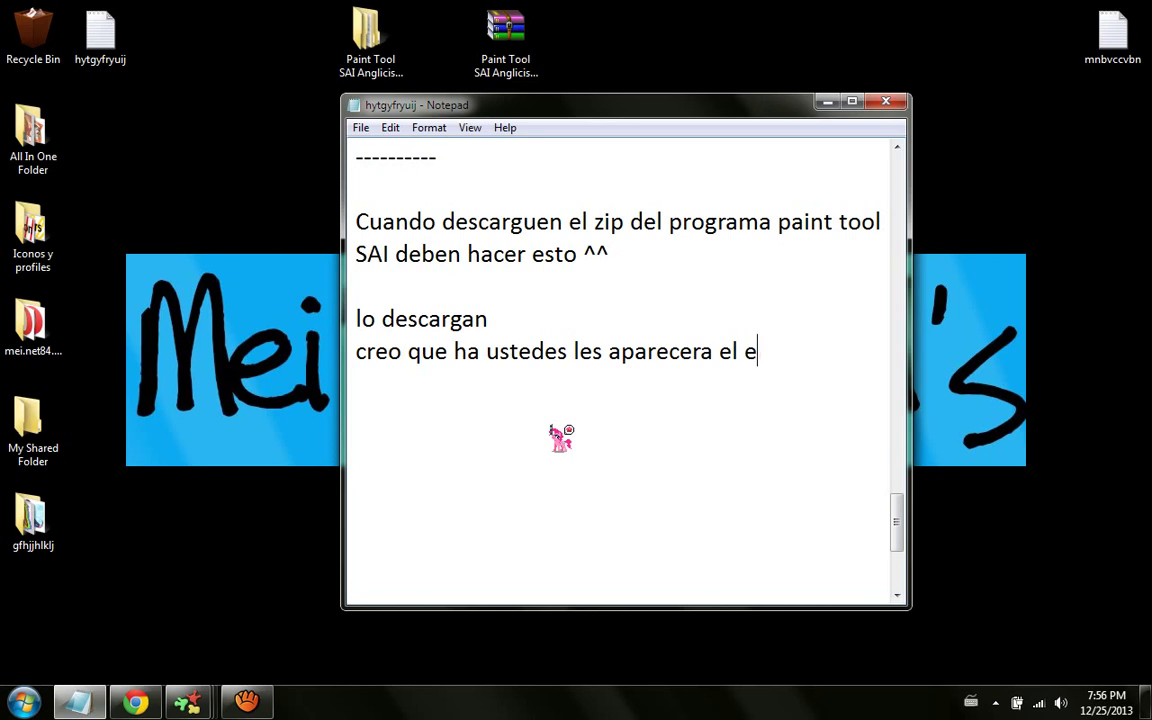
text(n la carpey)
text(a)
key(BackSpace)
key(BackSpace)
text(ta de descargar)
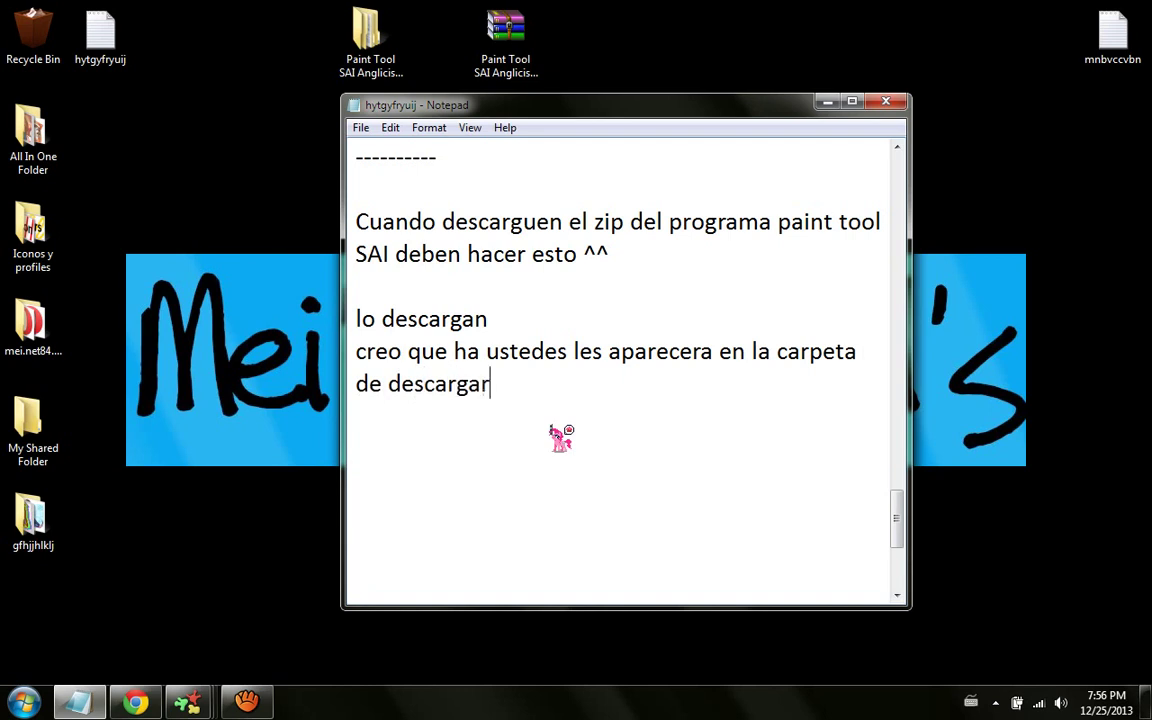
key(BackSpace)
text(s lo pasa)
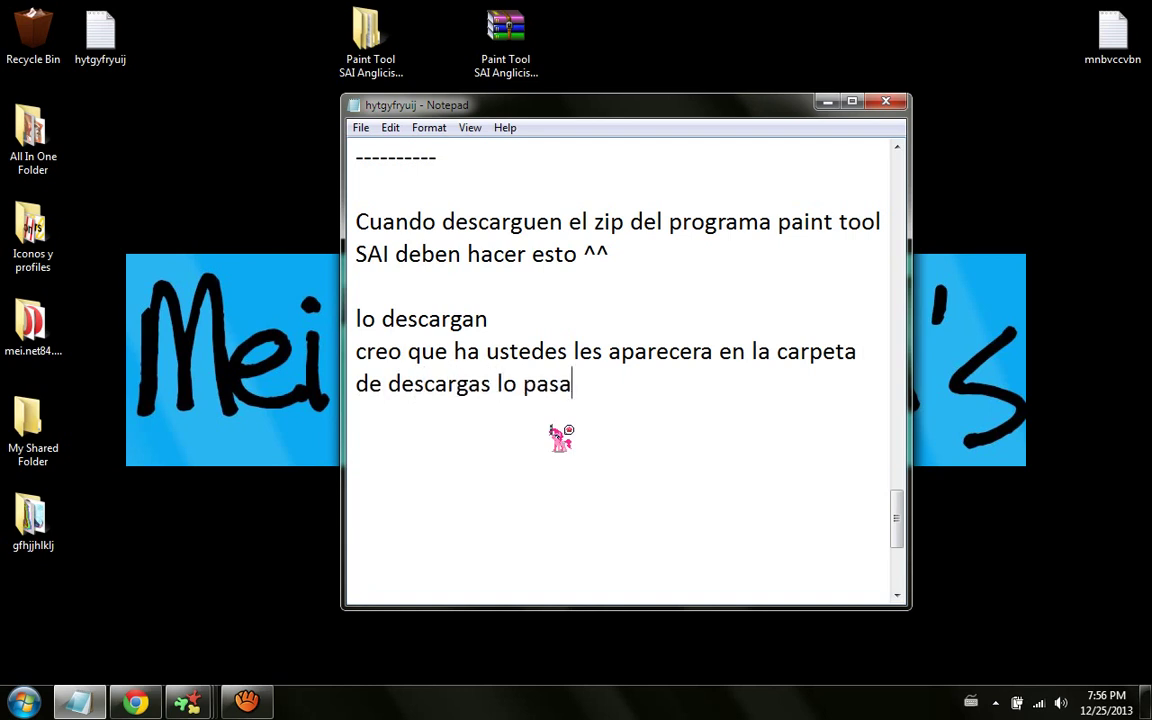
text(n a la pantalla)
key(Return)
key(Return)
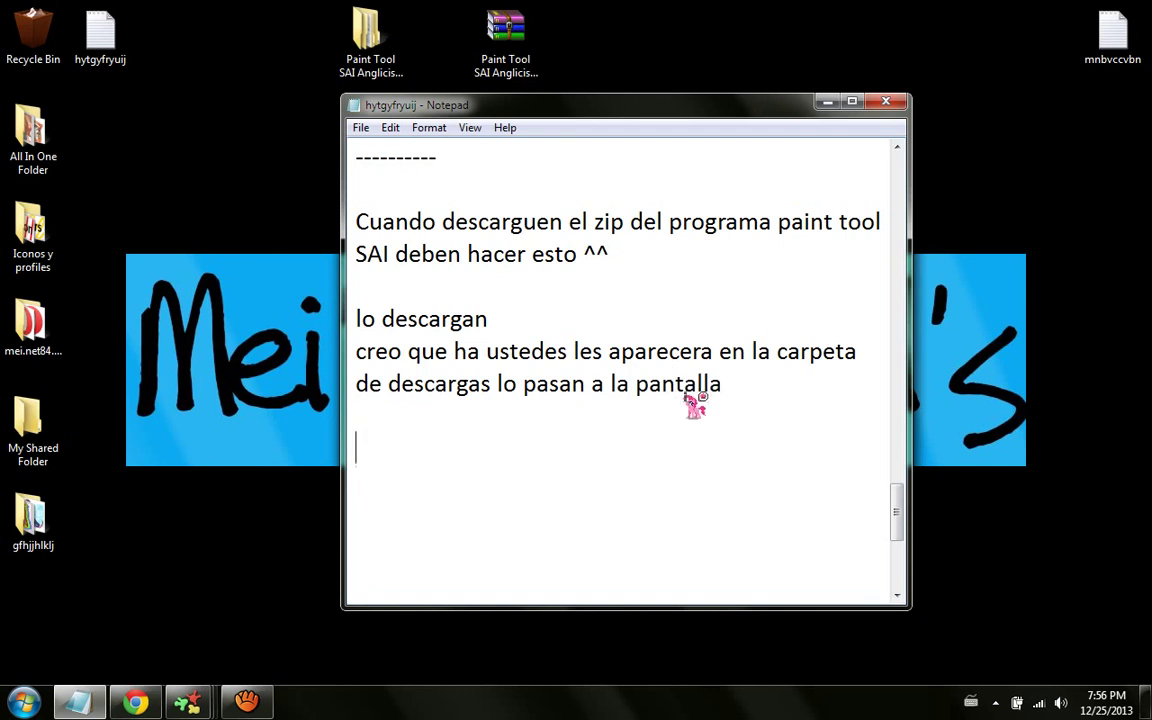
Step: Add the line "y lo descomprimen asi" to the note, followed by a blank line
text(y lo descomprimen asi)
key(Return)
key(Return)
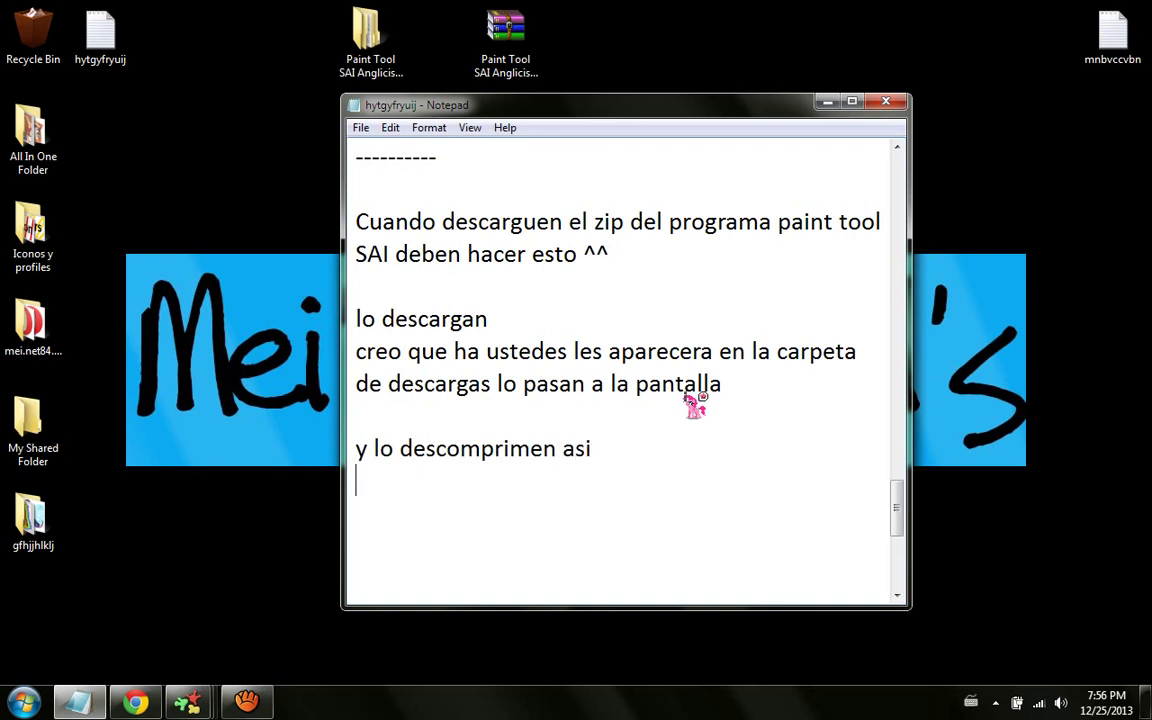
Step: Uncover the desktop, move the Paint Tool SAI archive lower on it and call up the archive's Extraer ficheros options
click(836, 106)
mouse_move(505, 35)
mouse_down()
mouse_move(522, 62)
mouse_move(532, 168)
mouse_up()
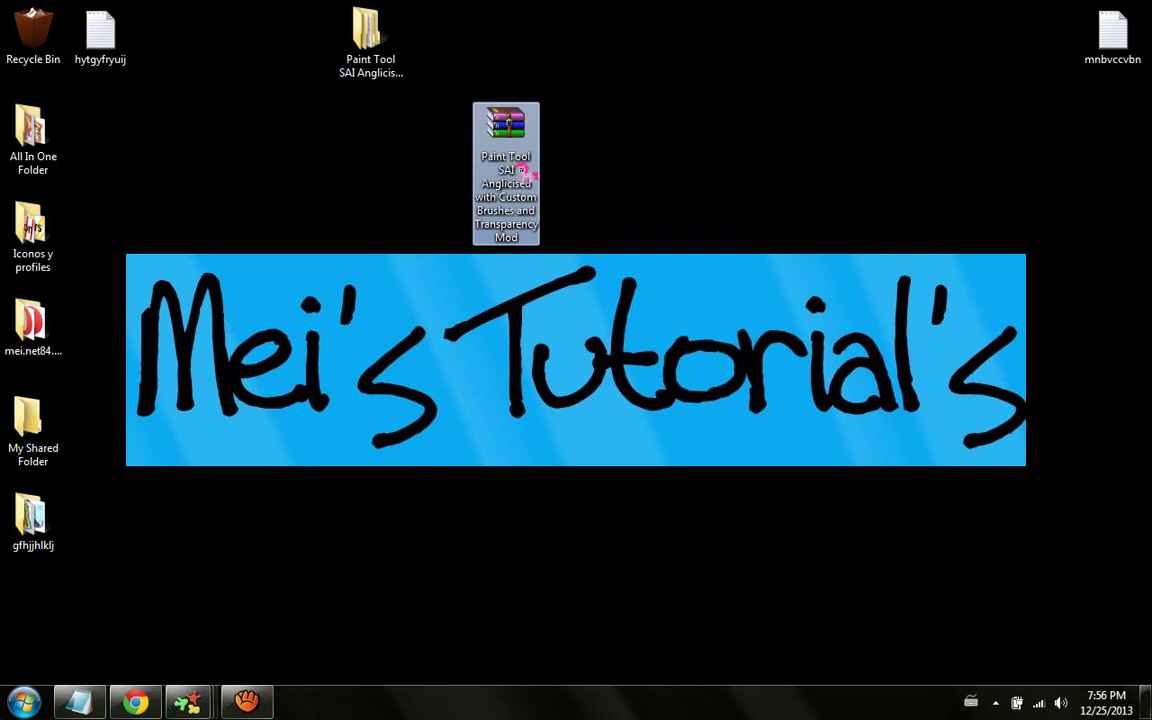
right_click(520, 170)
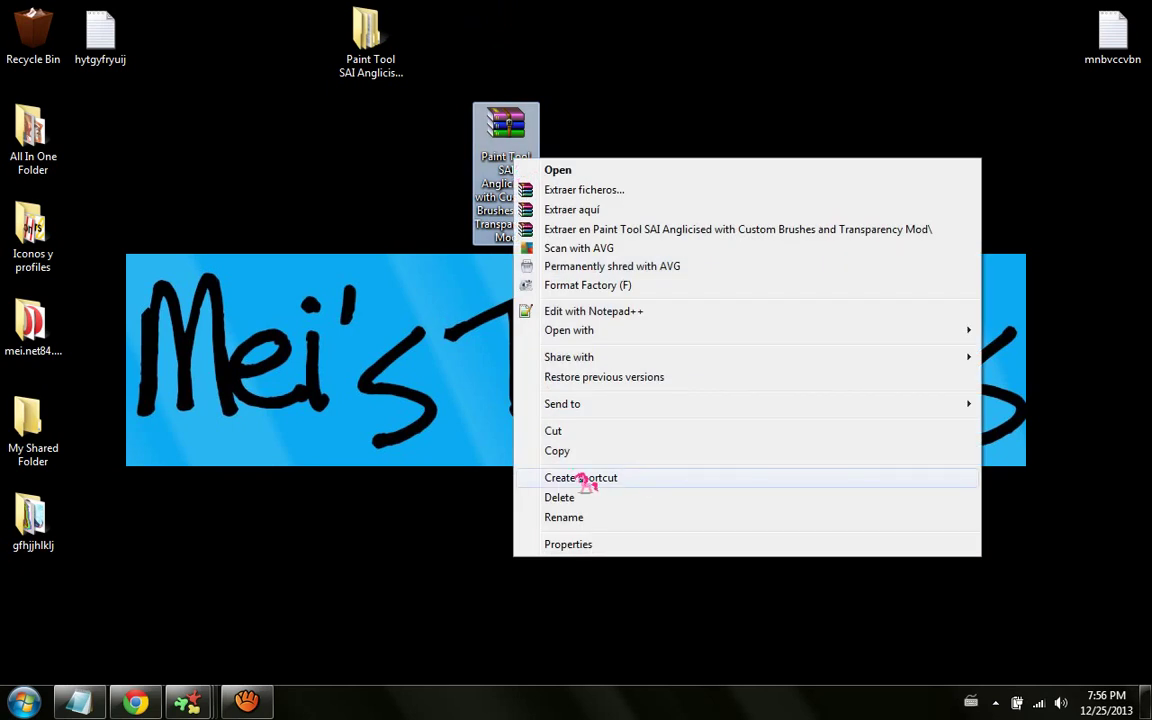
click(669, 197)
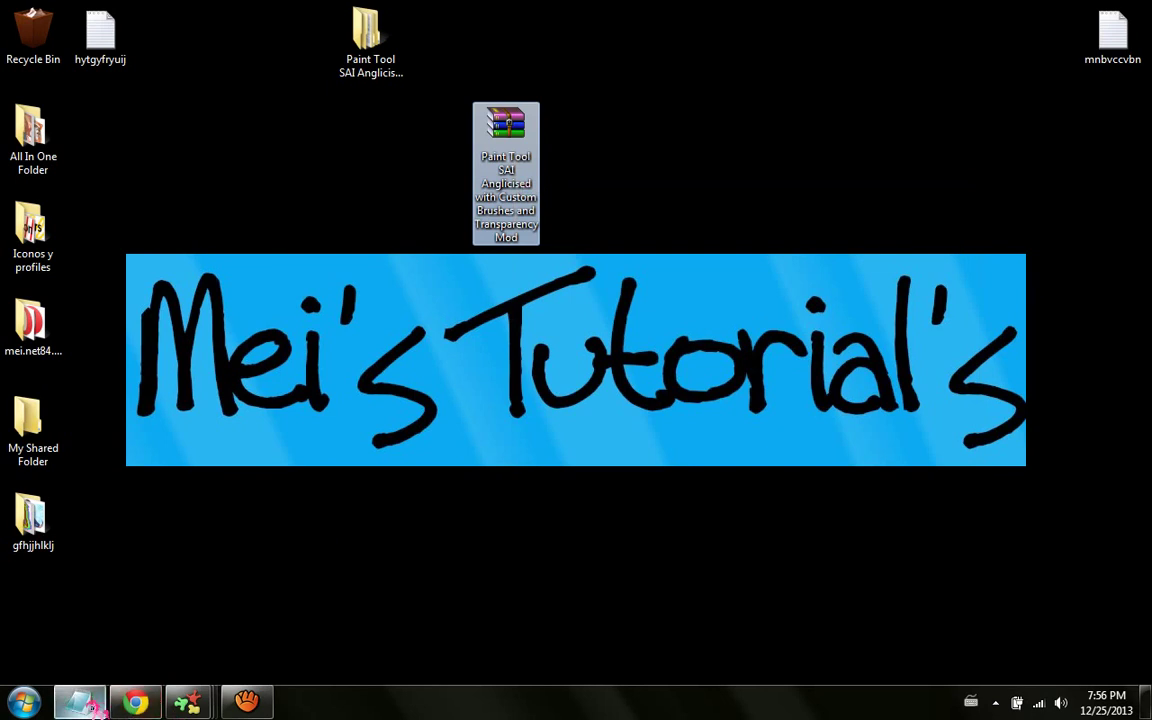
Step: Return to the note and add the line "extraer ficheros"
click(91, 705)
text(ex)
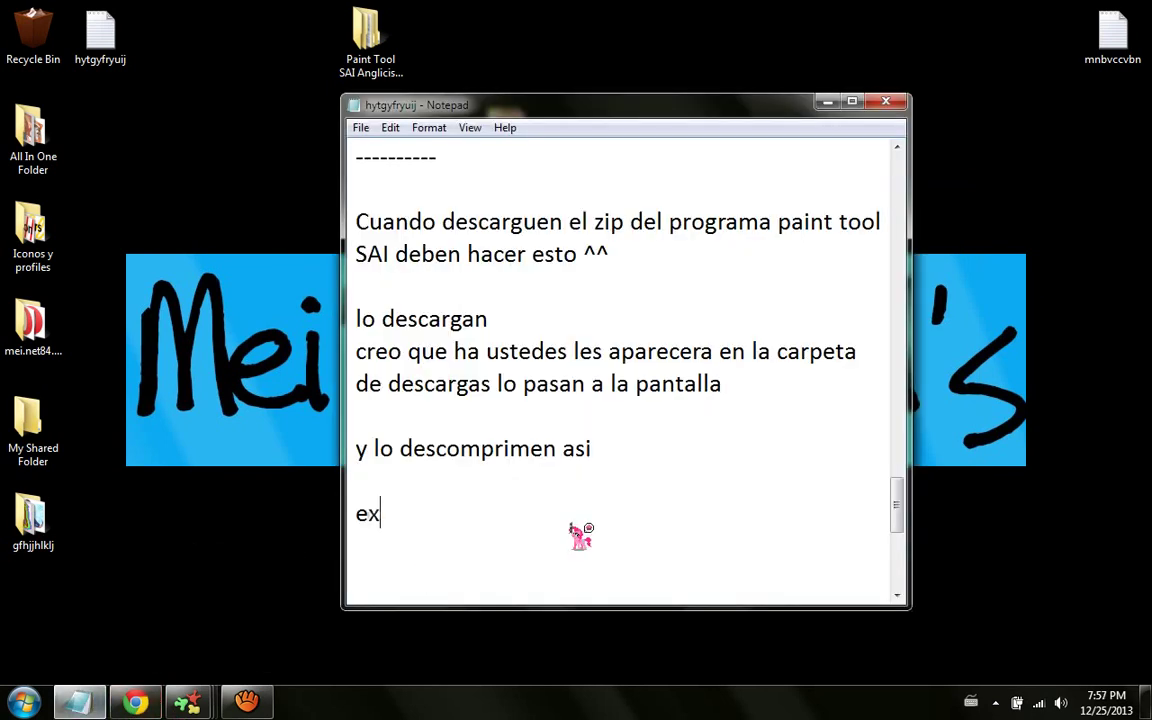
text(traer ficheros)
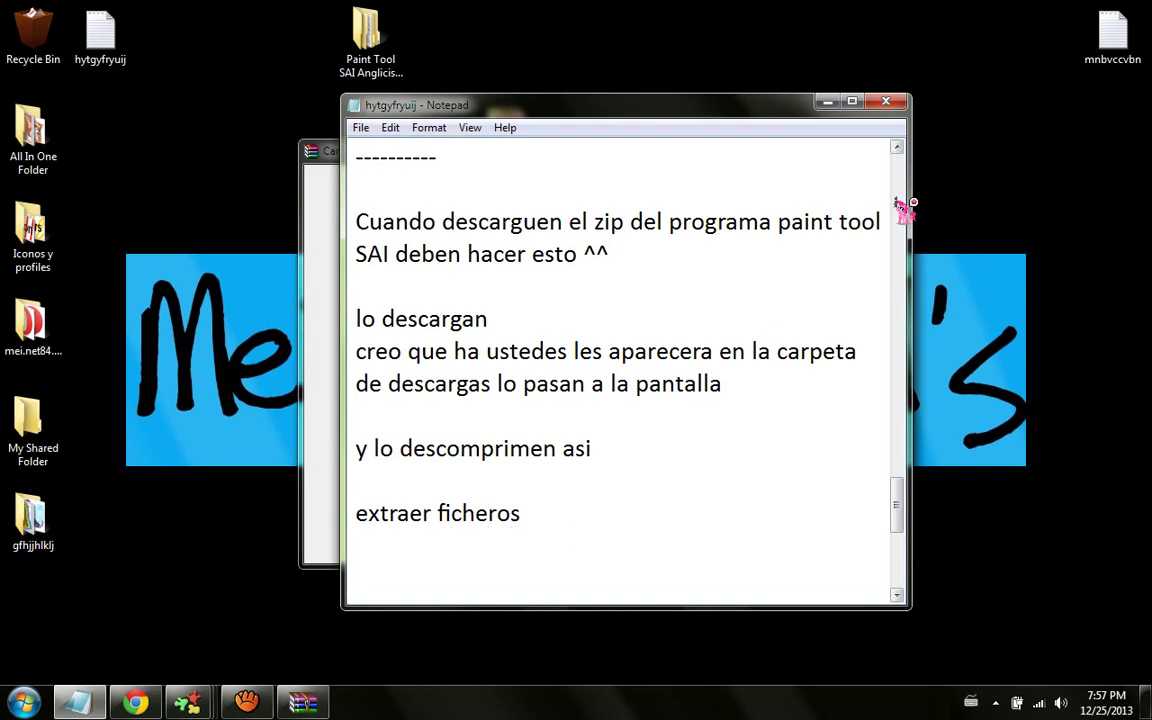
Step: Start extracting the archive into a desktop folder whose name ends in "Modcasdas", and cancel the extraction partway
click(827, 102)
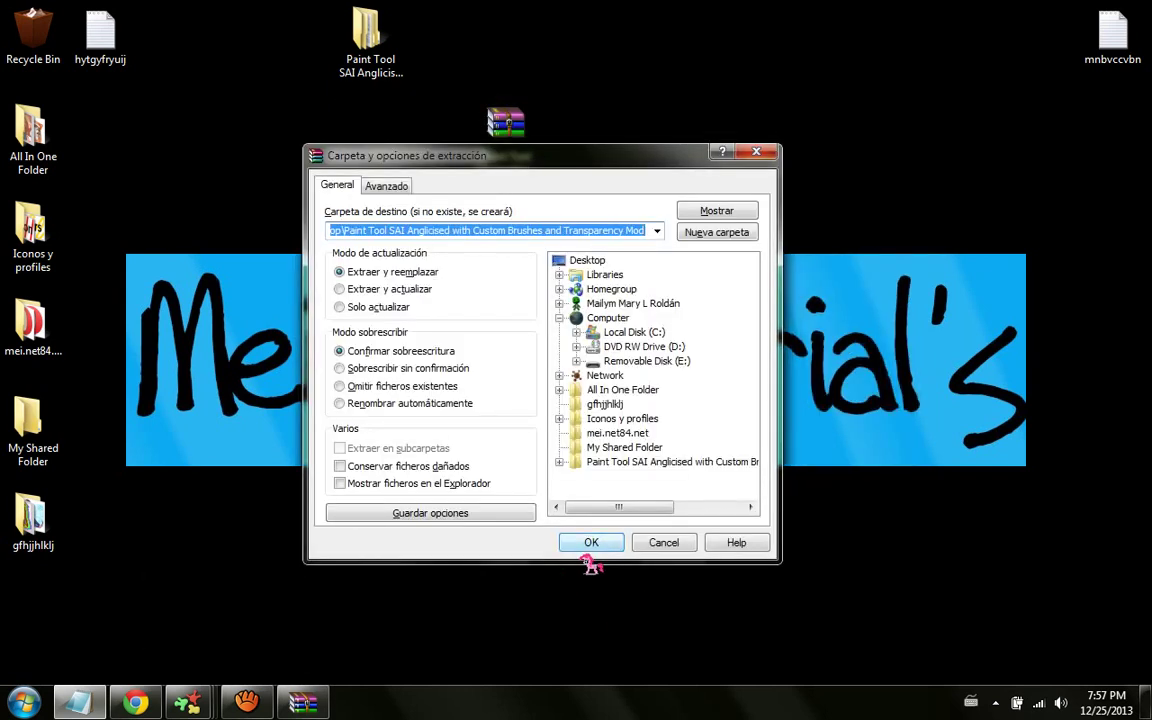
click(650, 222)
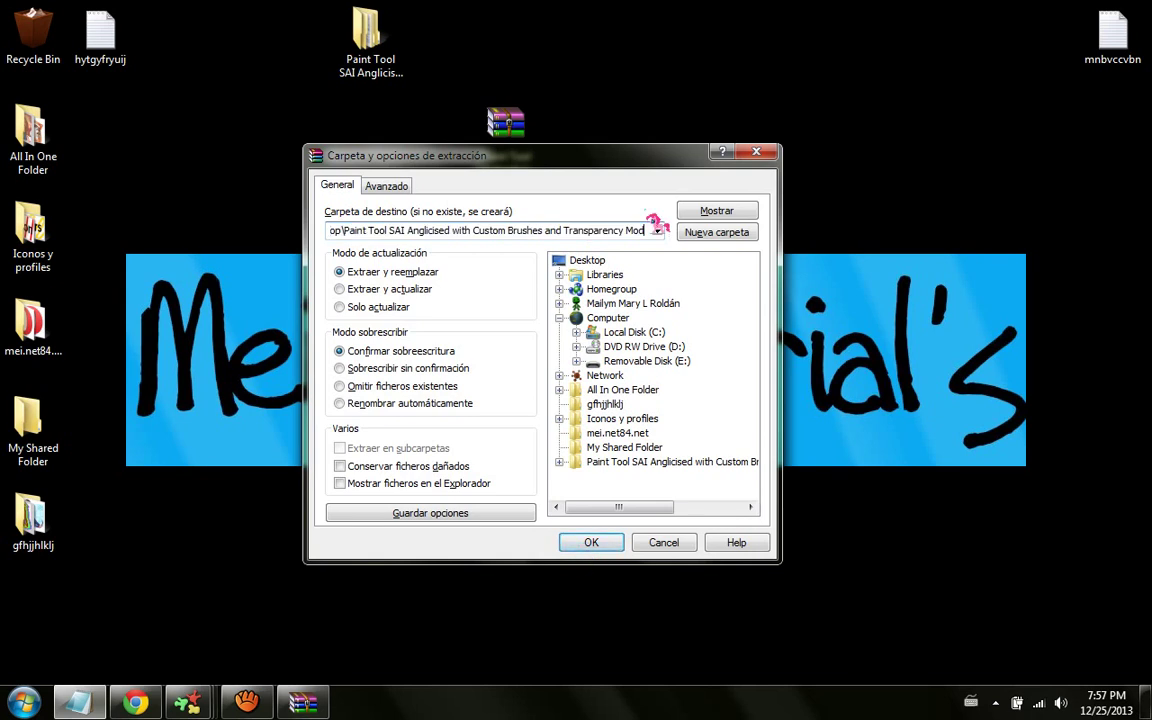
click(600, 547)
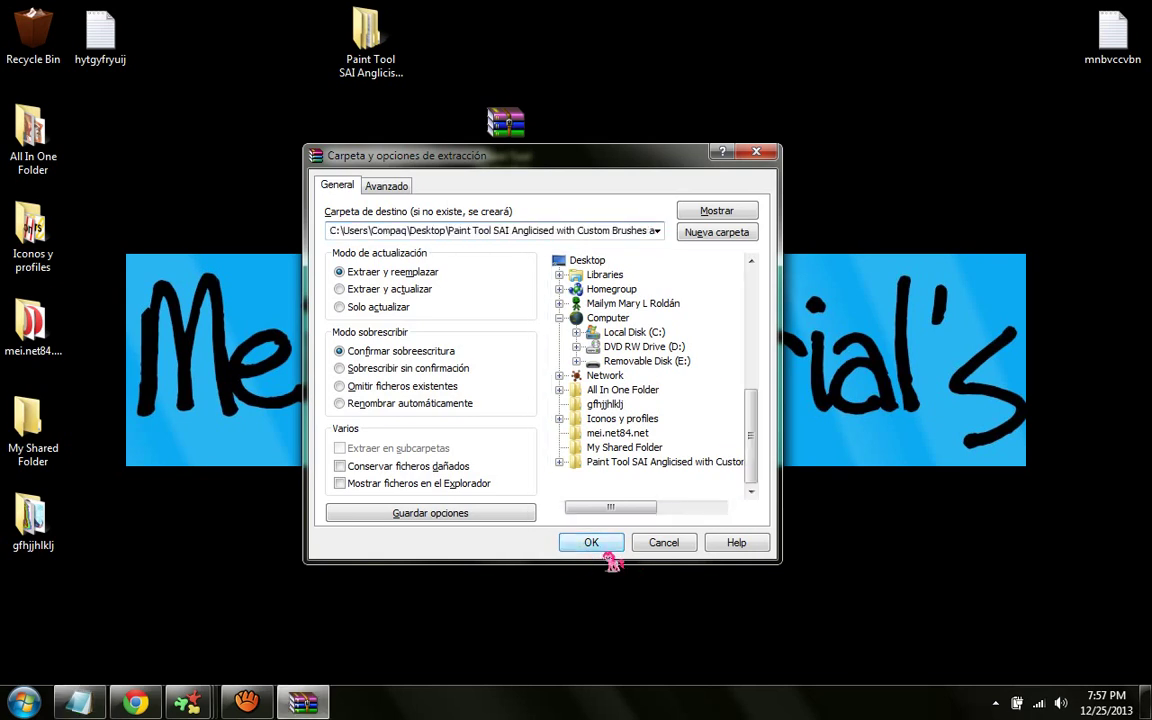
click(603, 548)
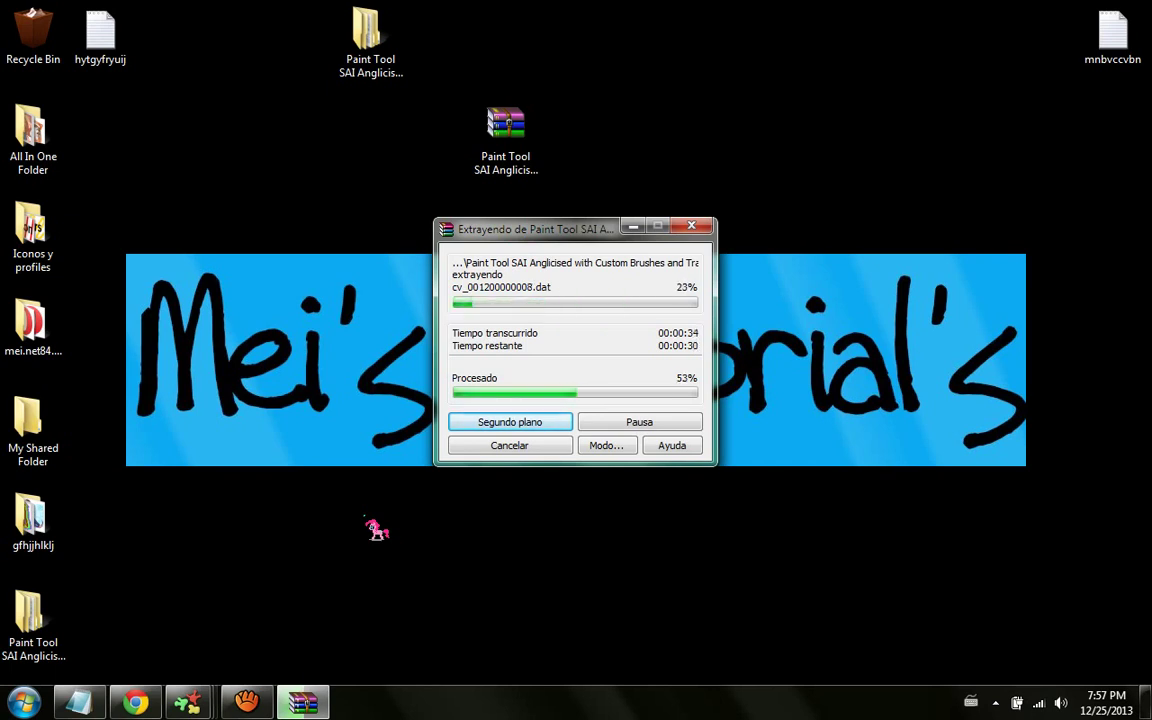
click(540, 447)
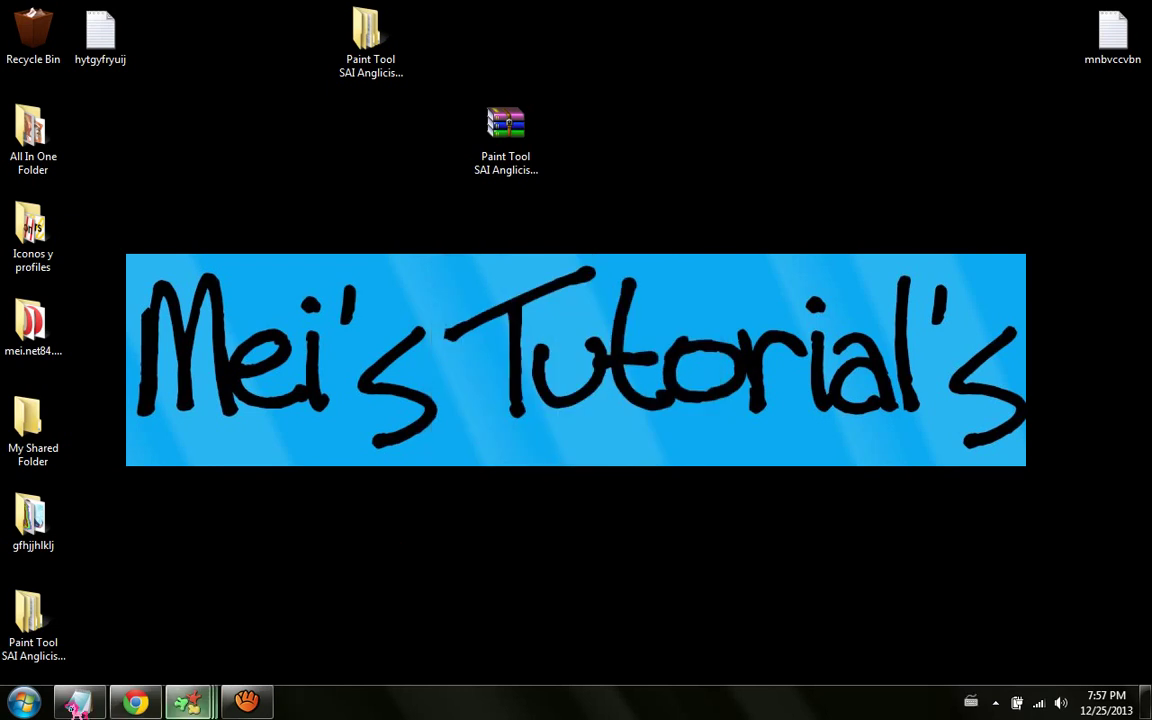
Step: Move the partially extracted "Modcasdas" folder away from the desktop's icon column and try to delete it permanently
click(30, 640)
drag(158, 620, 224, 602)
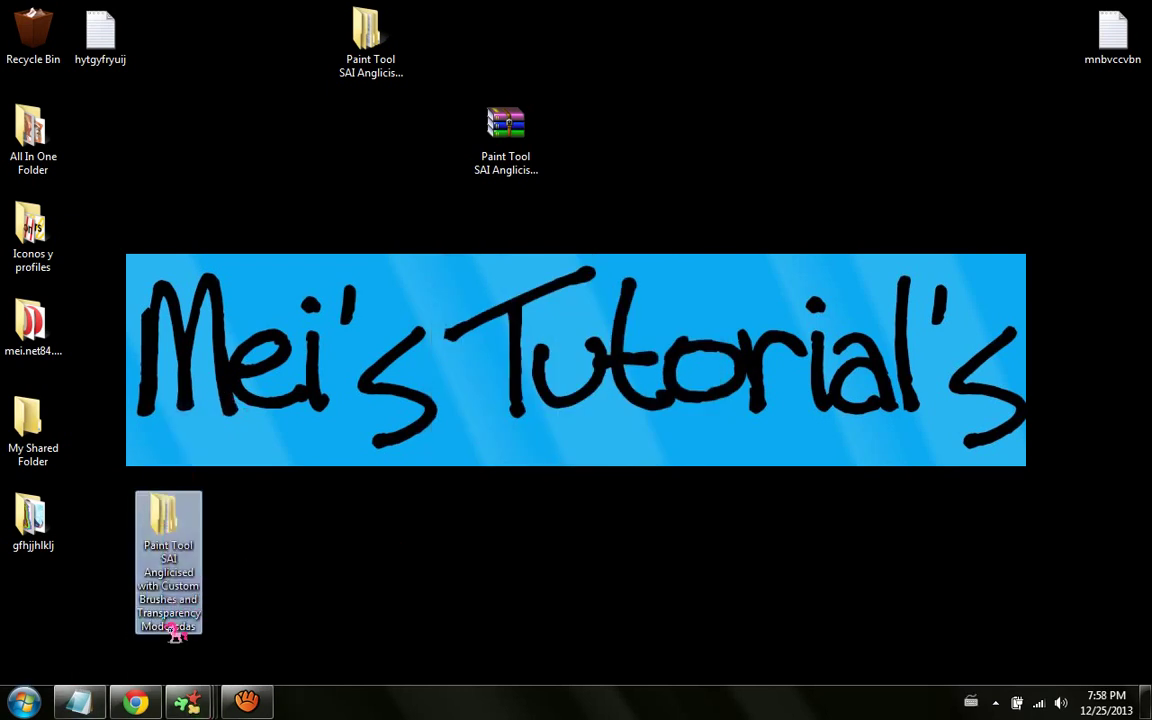
key(Delete)
key(Return)
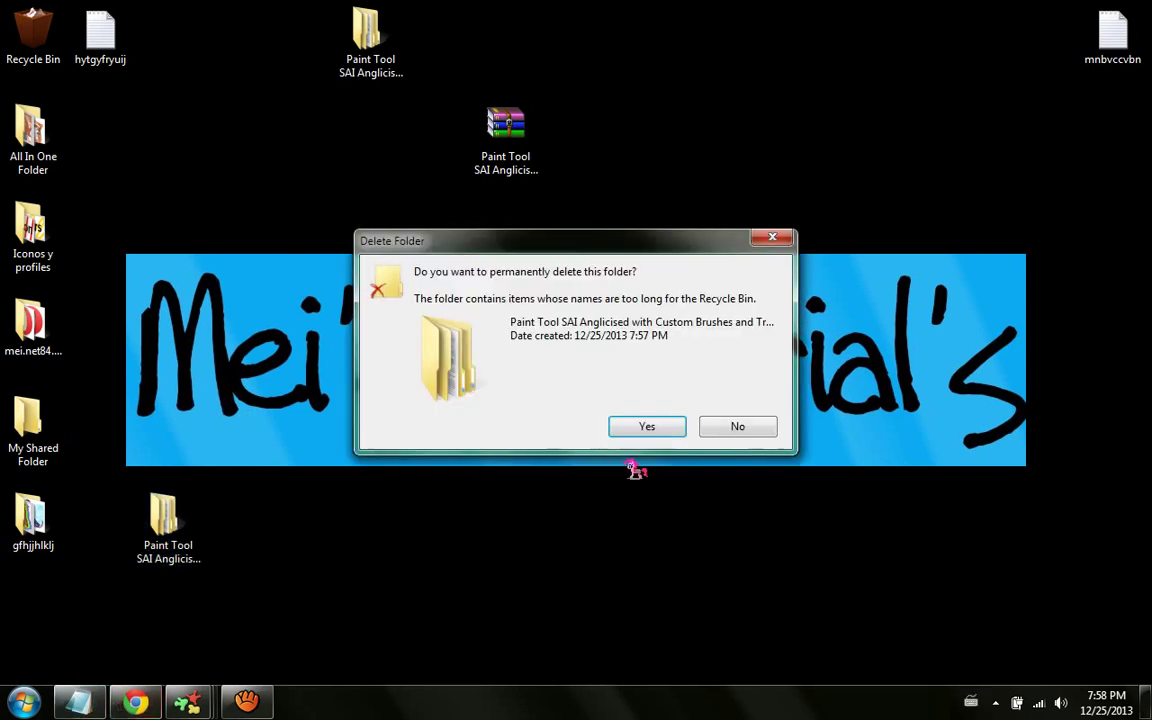
click(727, 420)
mouse_move(168, 525)
mouse_down()
mouse_move(108, 175)
mouse_move(40, 45)
mouse_up()
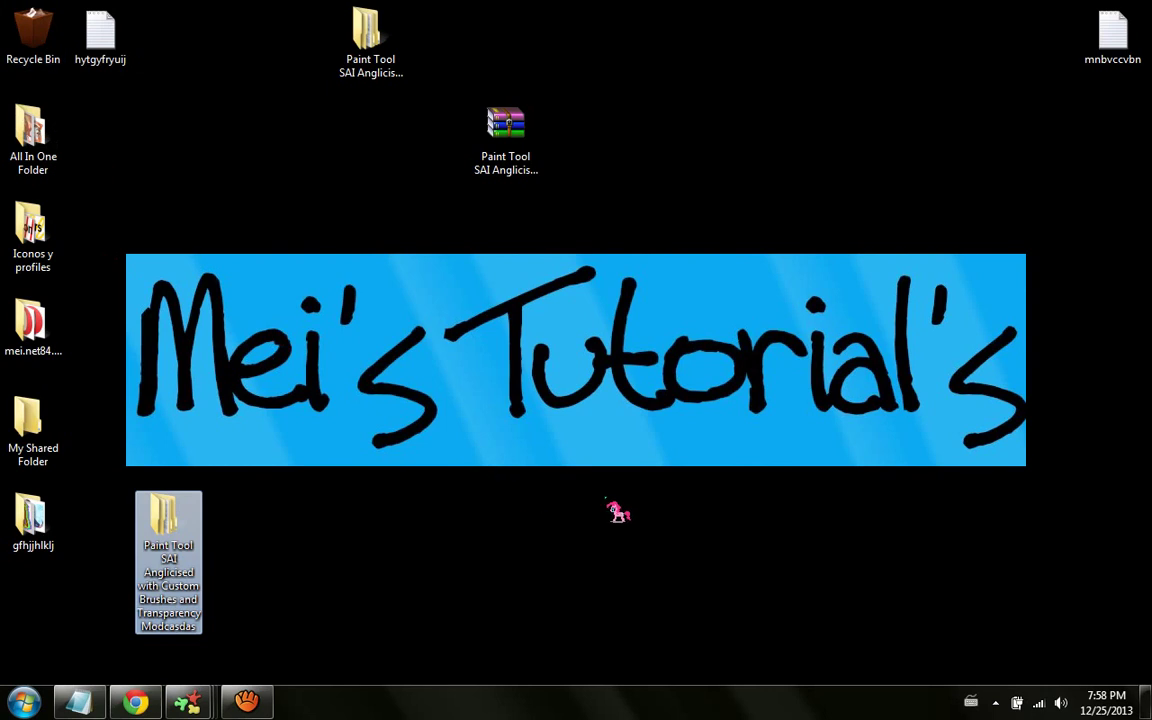
click(646, 427)
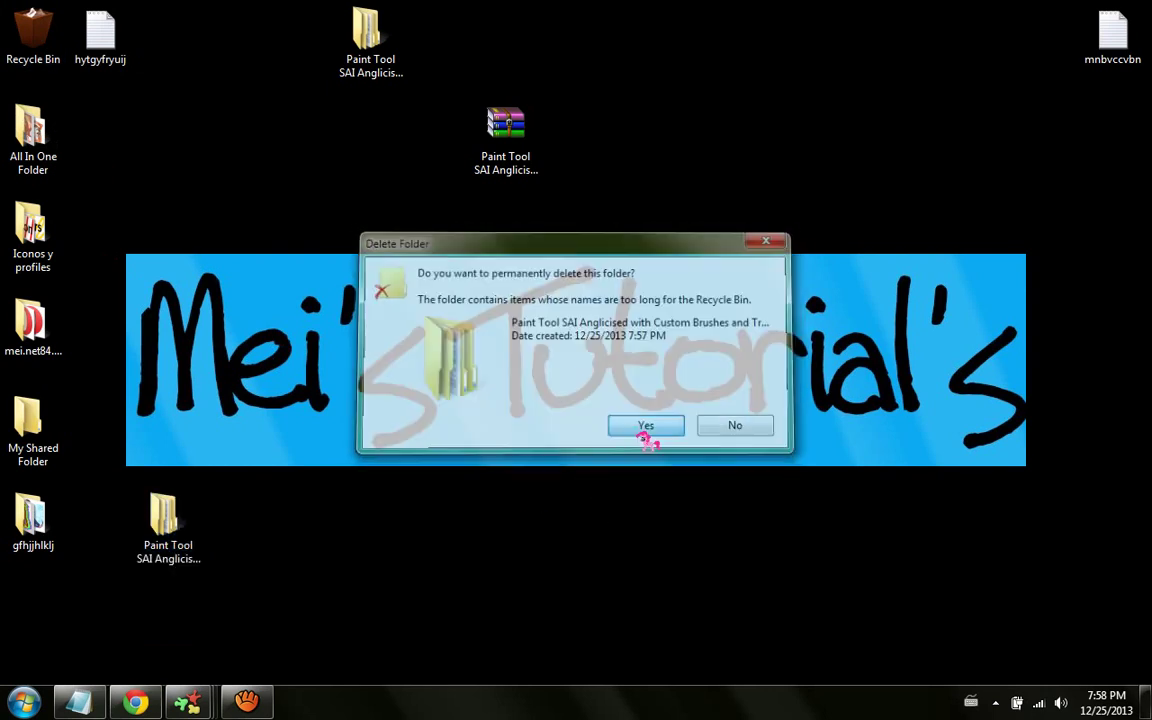
Step: Return to the note and add the line "lo cancele porque ya yo lo habia descomprimido"
click(79, 703)
text(lo)
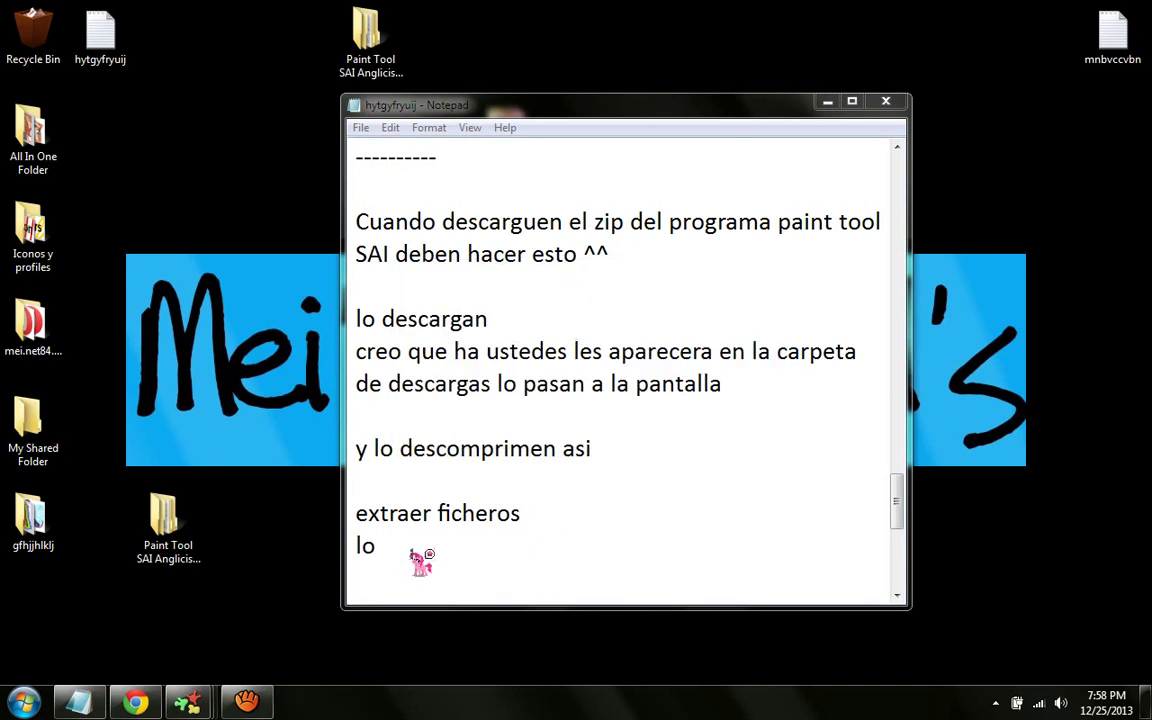
click(419, 550)
text(cancele p)
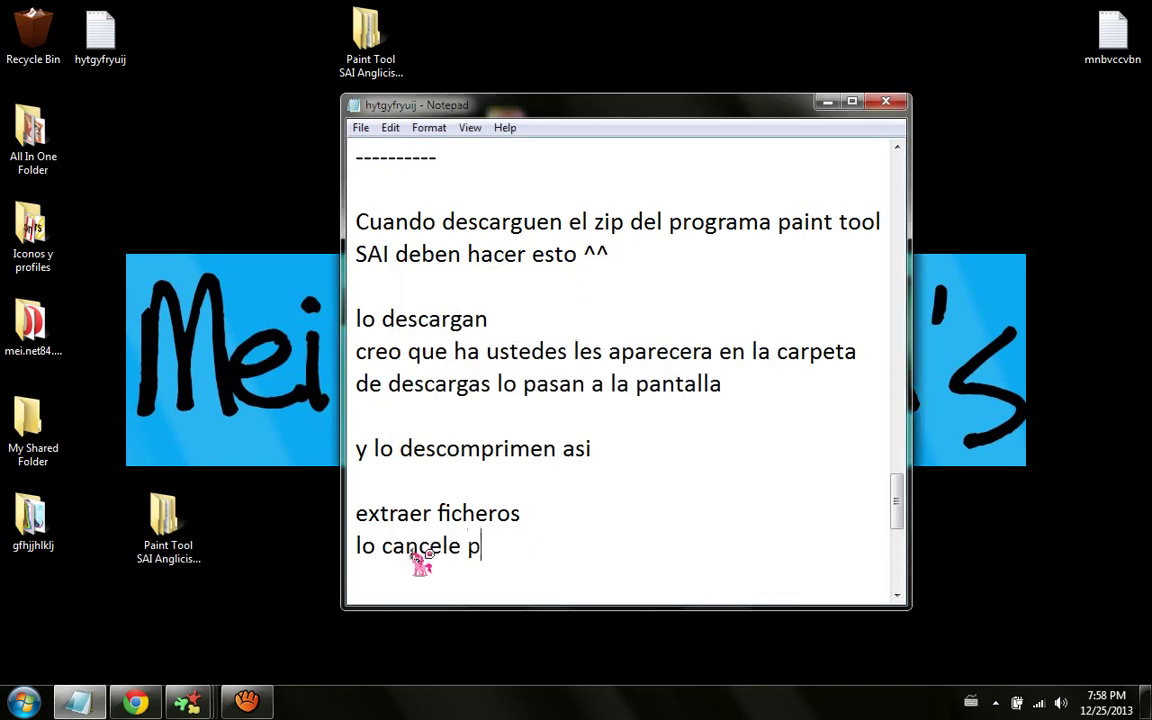
text(orque ya yo lo habia desco)
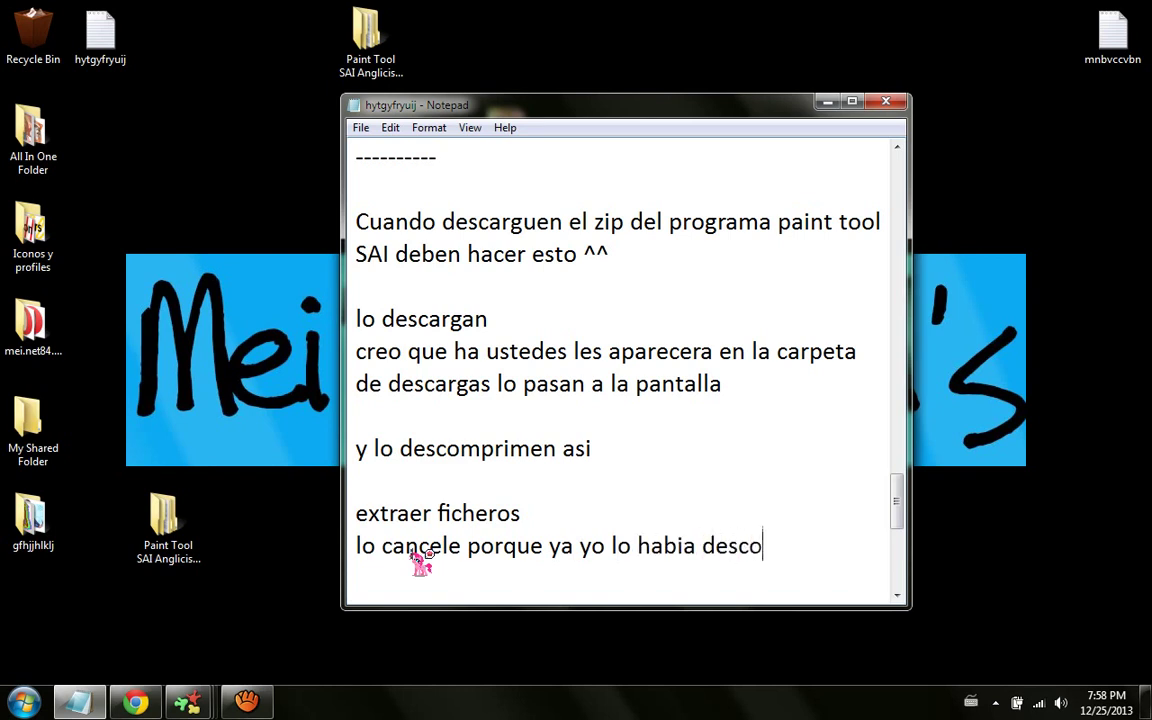
text(mprimido)
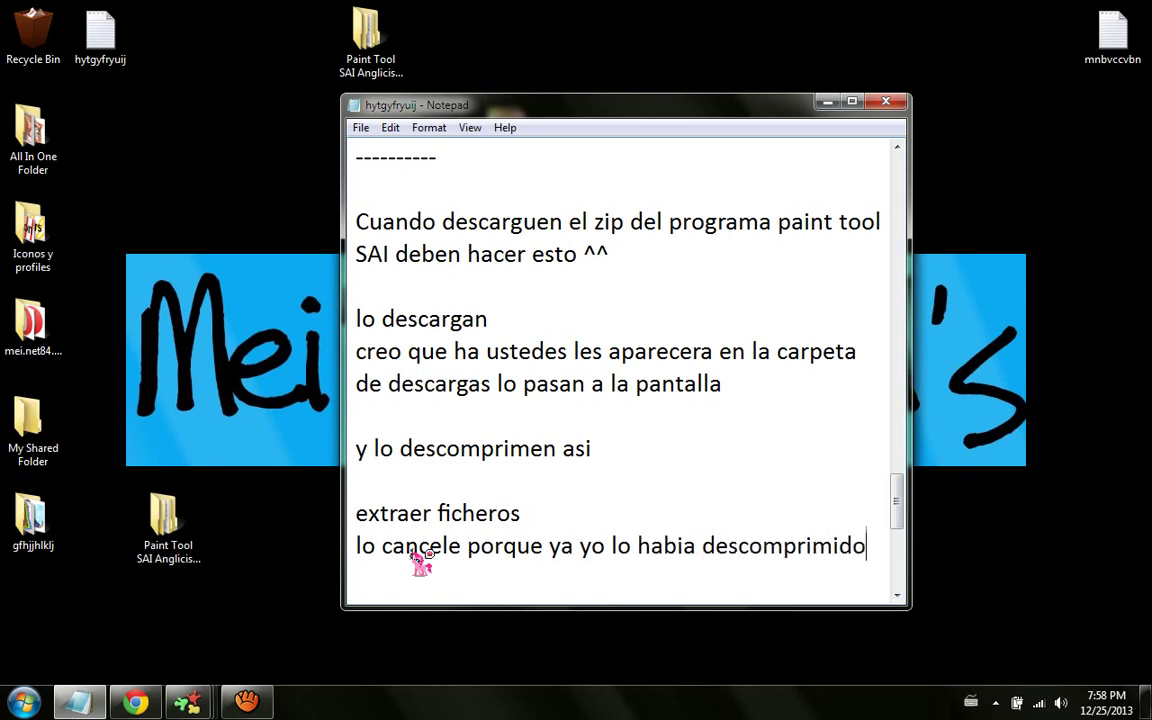
Step: Permanently delete the partially extracted "Modcasdas" folder from the desktop
mouse_move(162, 515)
mouse_down()
mouse_move(80, 105)
mouse_move(32, 38)
mouse_move(338, 392)
mouse_up()
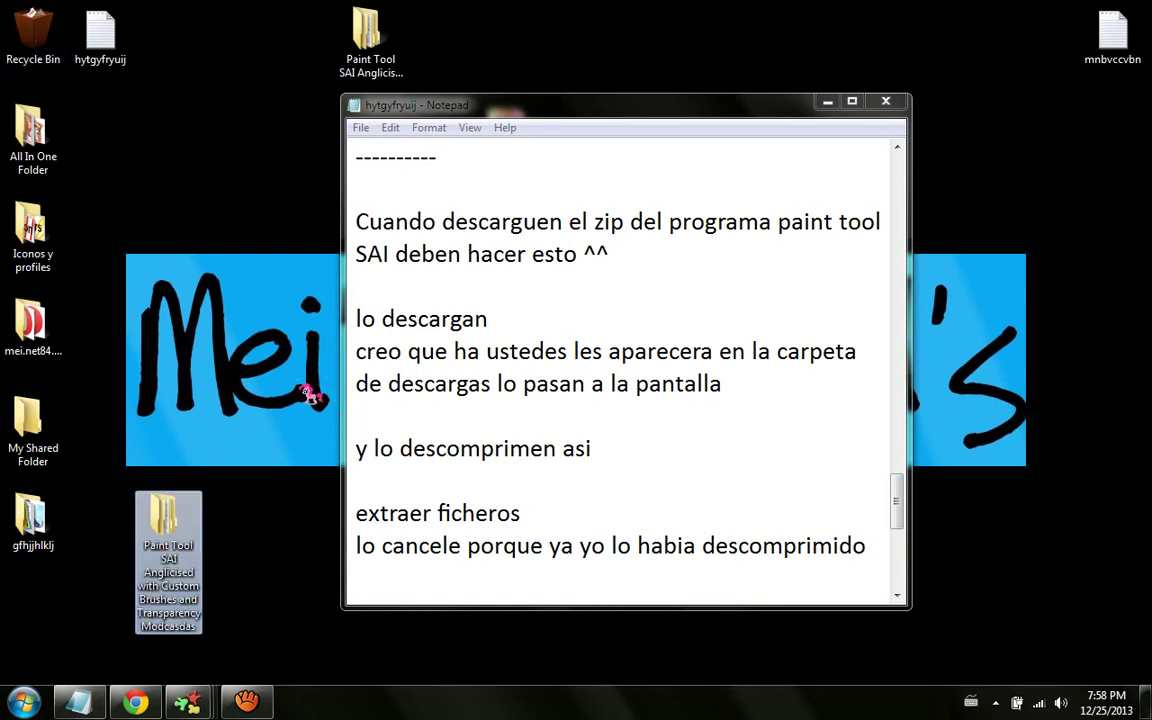
key(Delete)
click(645, 428)
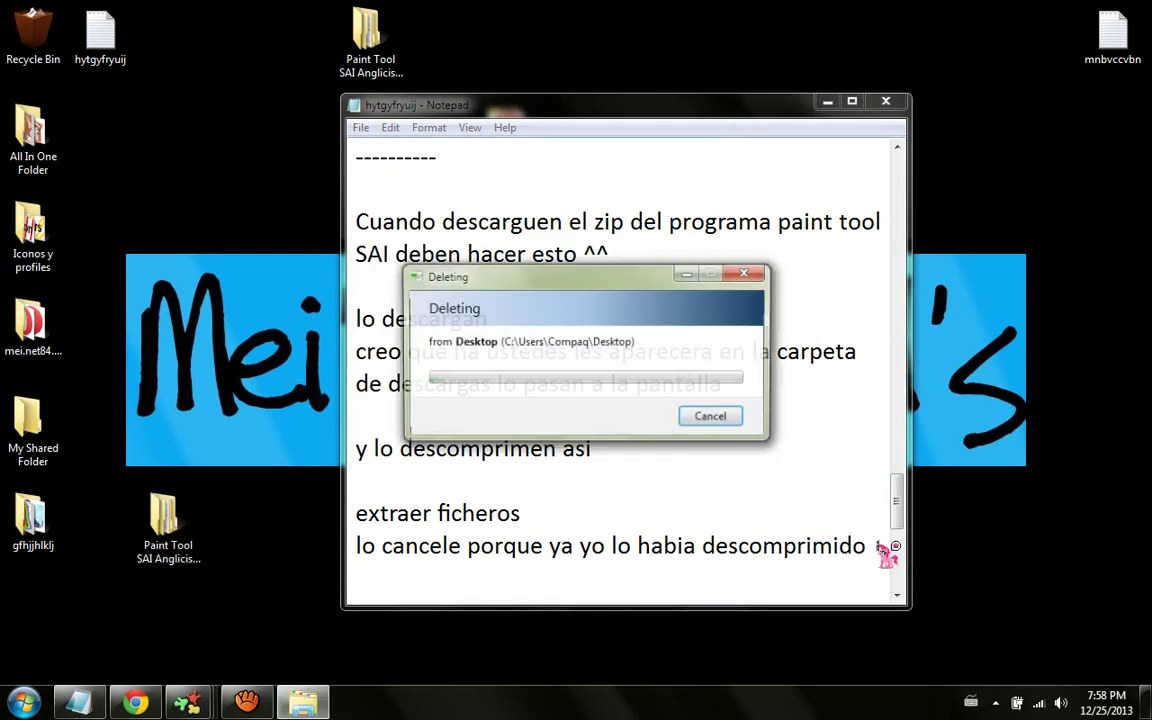
Step: Add the line "luego les saldra una carpeta asi" to the note and move the complete Paint Tool SAI folder beside the note window
text(luego les salf)
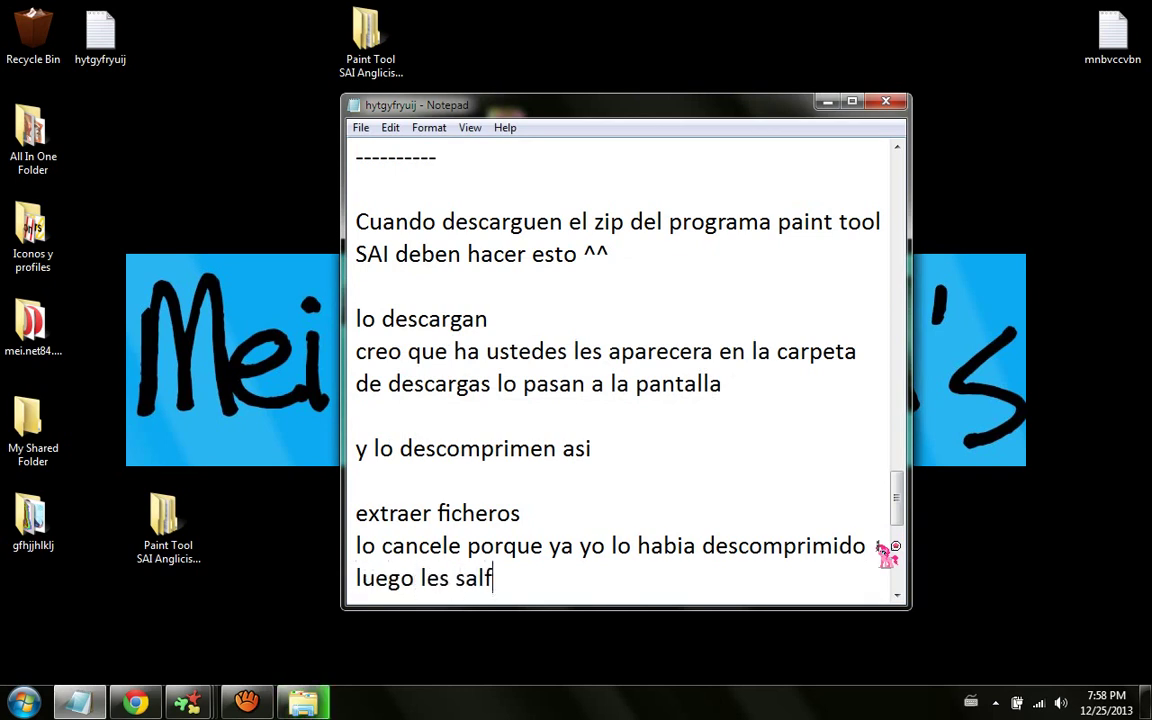
key(BackSpace)
text(dra)
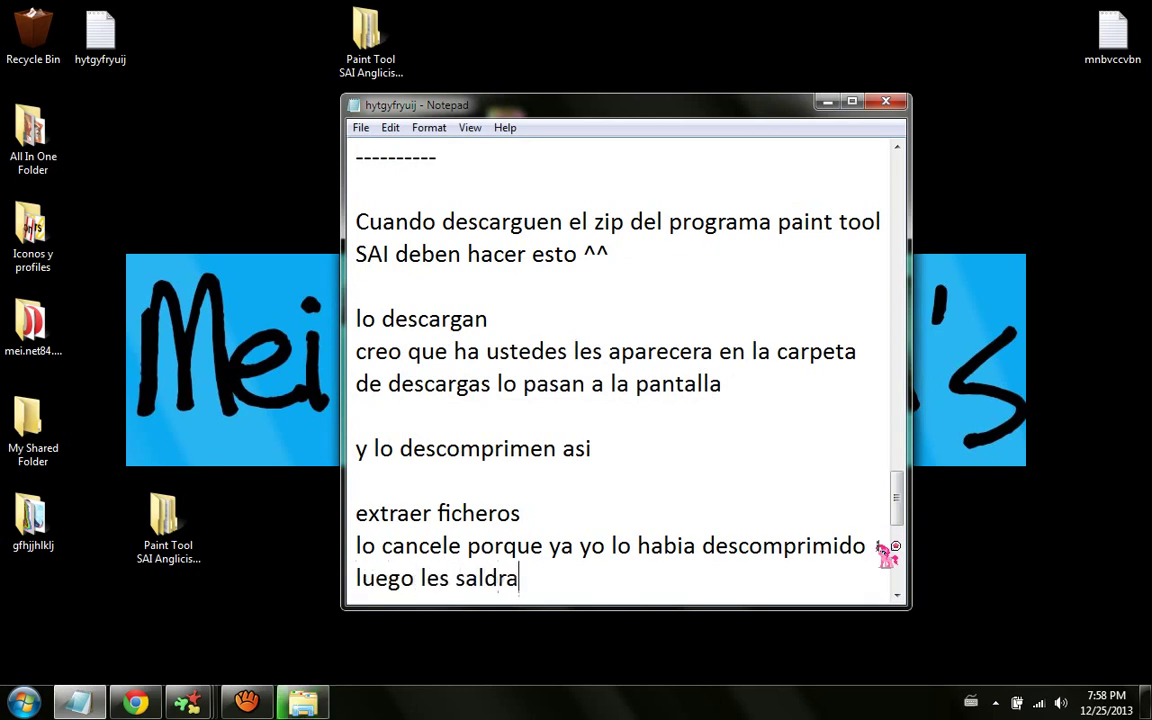
text( una car)
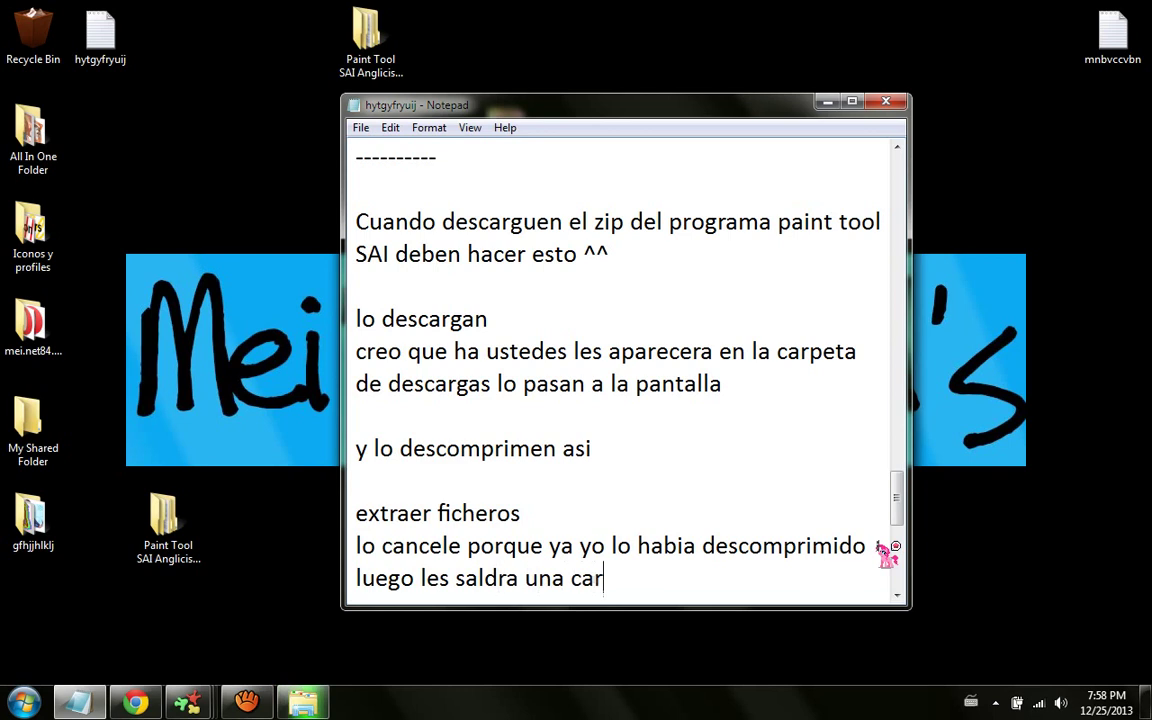
text(peta asi)
key(Return)
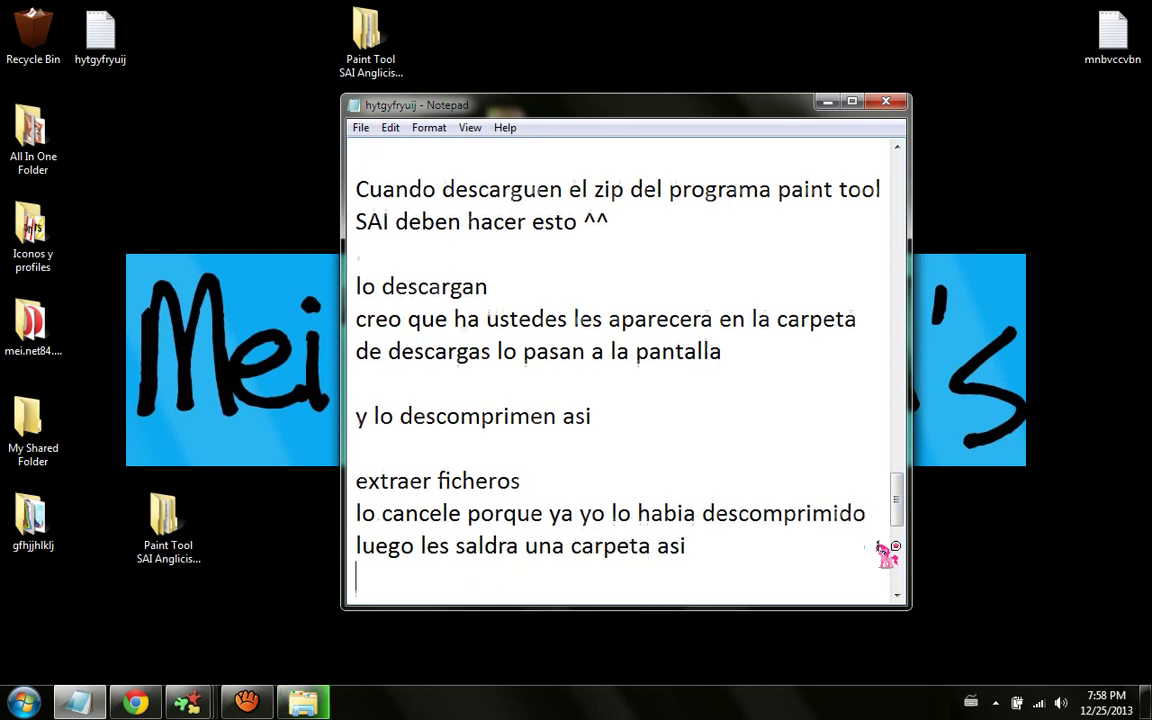
click(368, 38)
mouse_move(250, 162)
mouse_down()
mouse_move(258, 185)
mouse_move(280, 185)
mouse_move(255, 200)
mouse_up()
Step: Add the line "iran a la carpeta" below a blank line in the note
click(751, 553)
key(Return)
key(Return)
text(iran a )
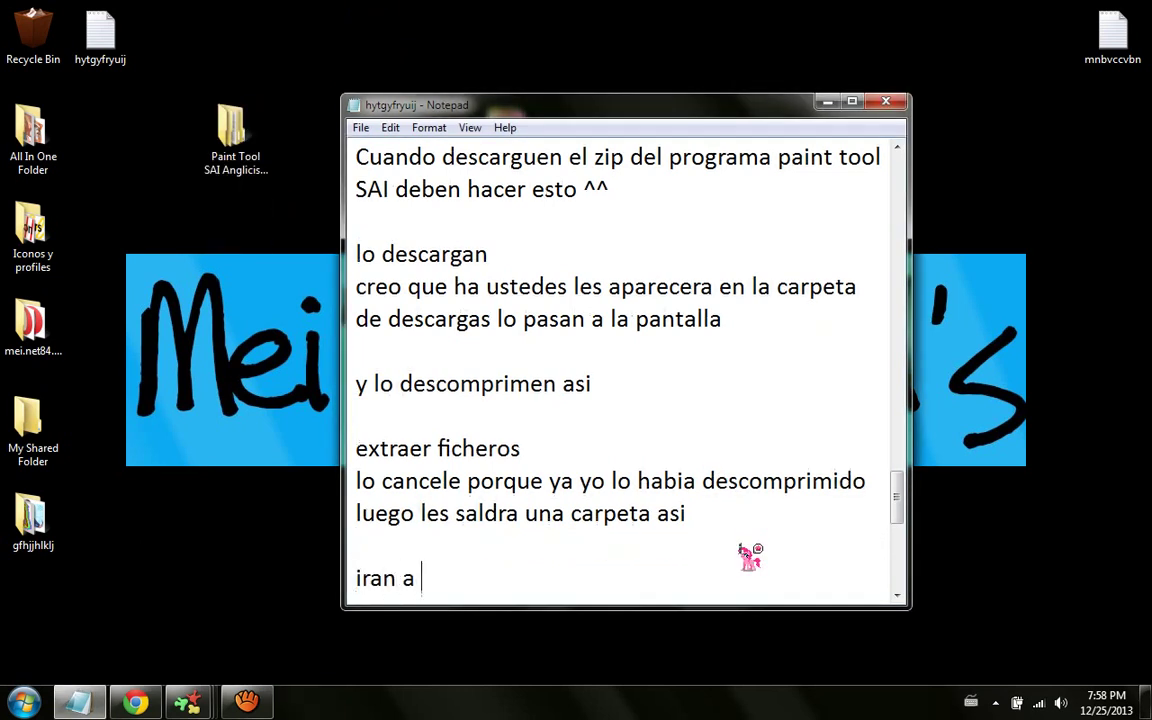
text(la carpeta)
key(Return)
key(Return)
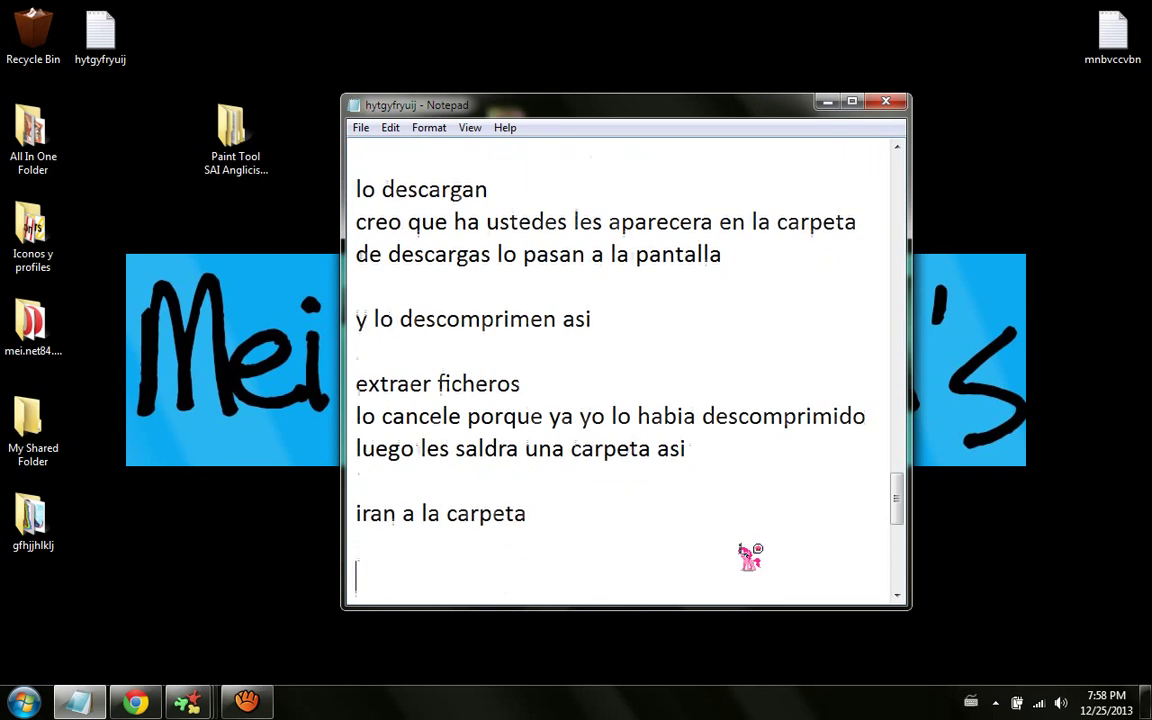
click(885, 100)
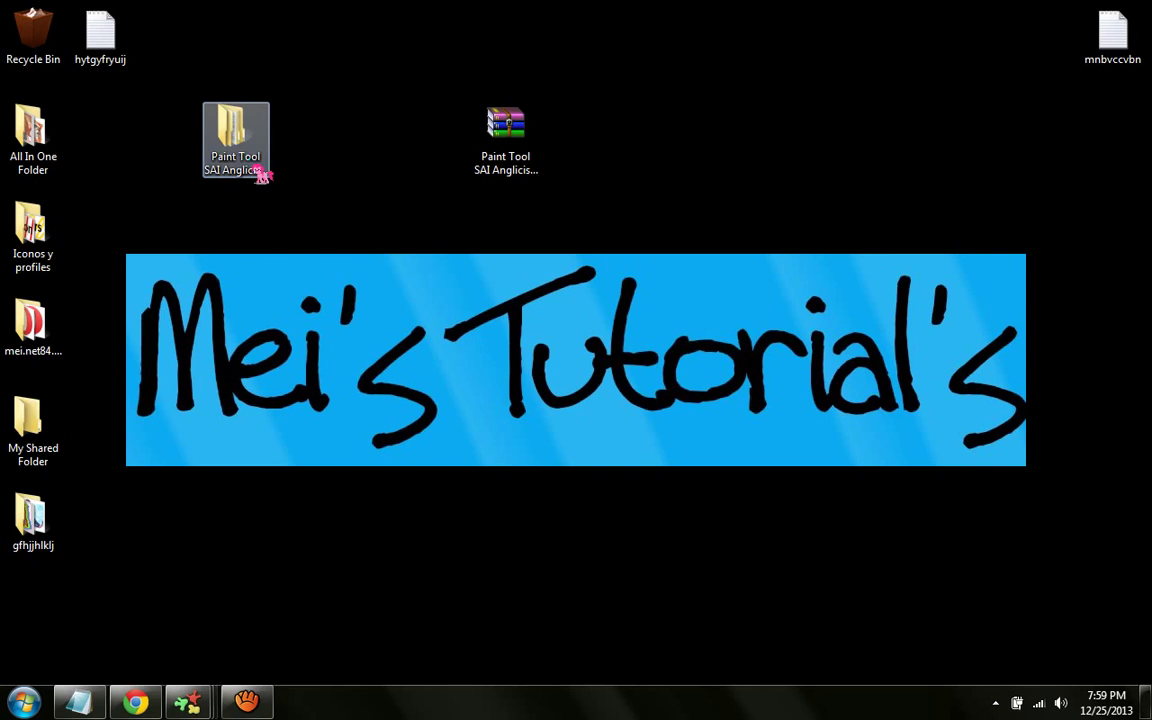
right_click(262, 174)
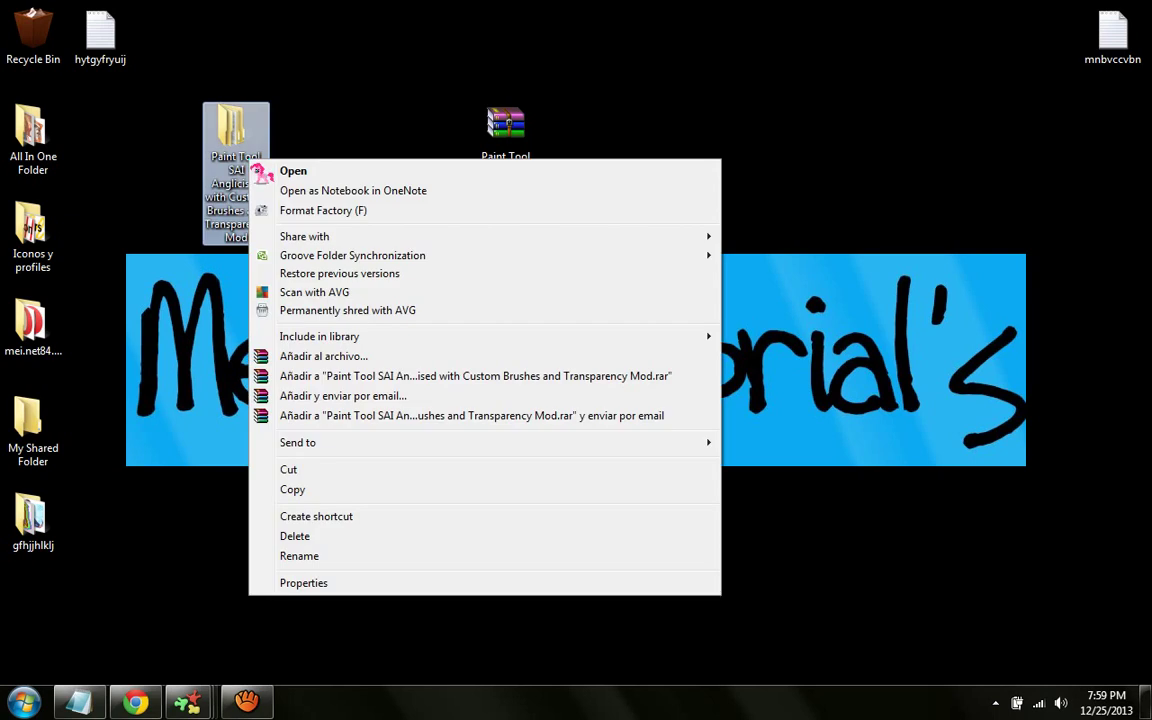
click(282, 189)
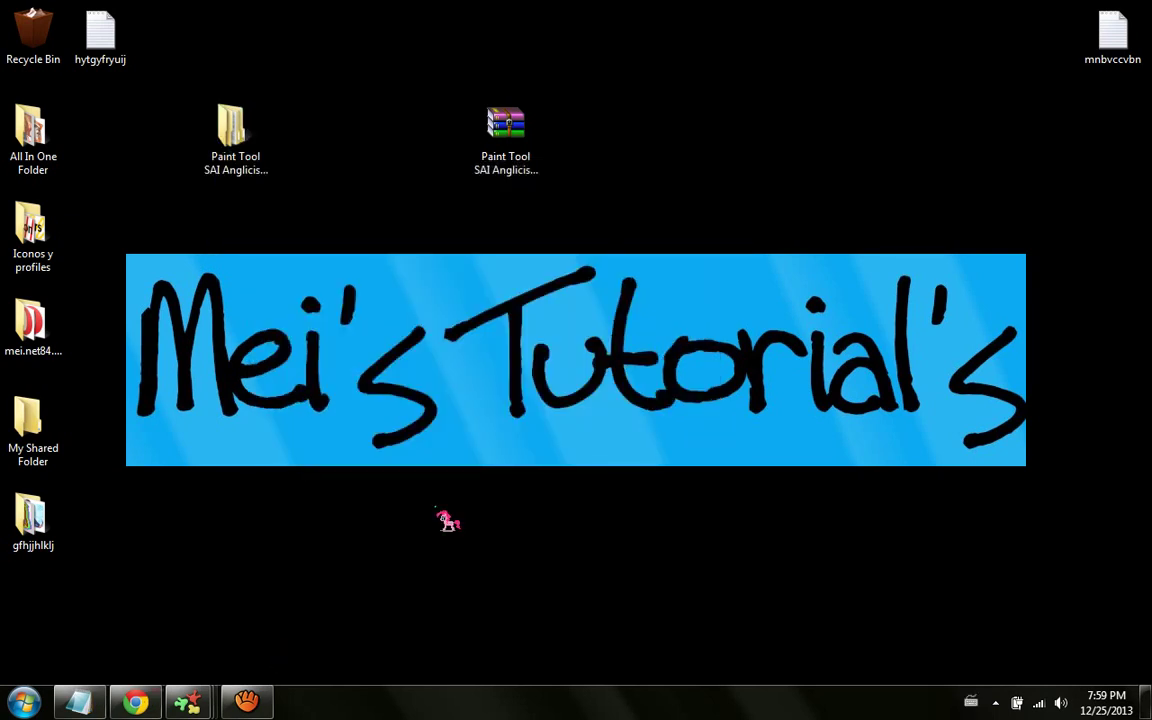
Step: Return to the note and add the line "la abren" below "iran a la carpeta"
key(alt+Tab)
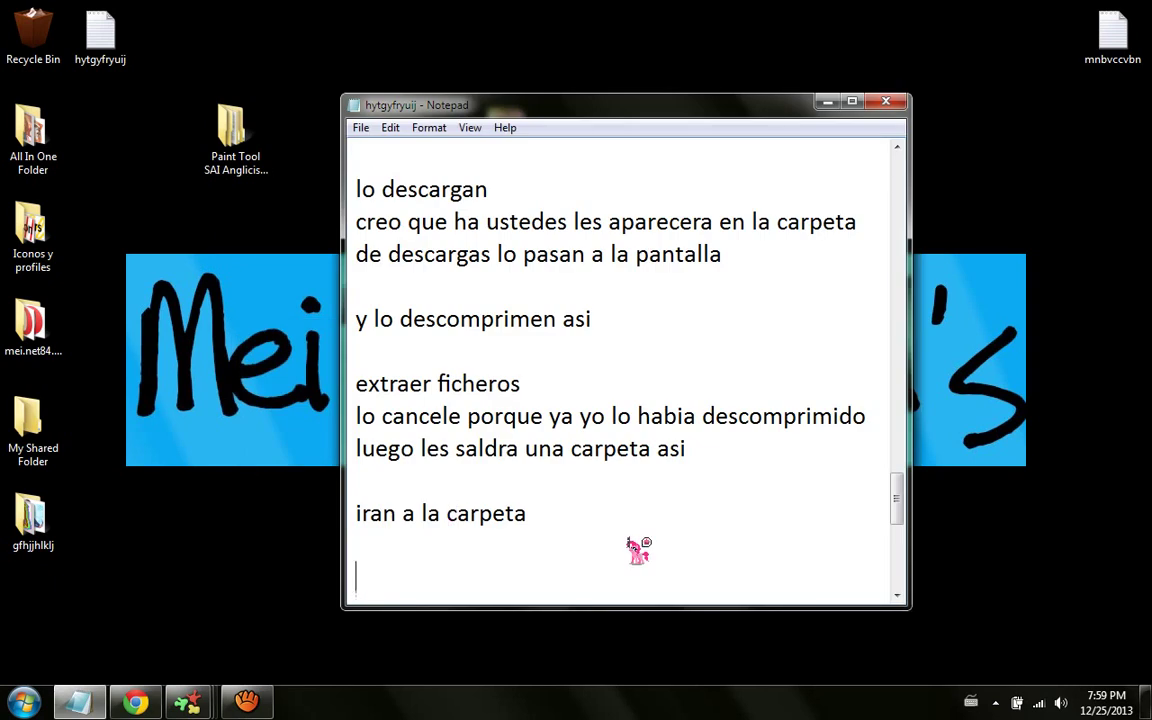
text(a abren)
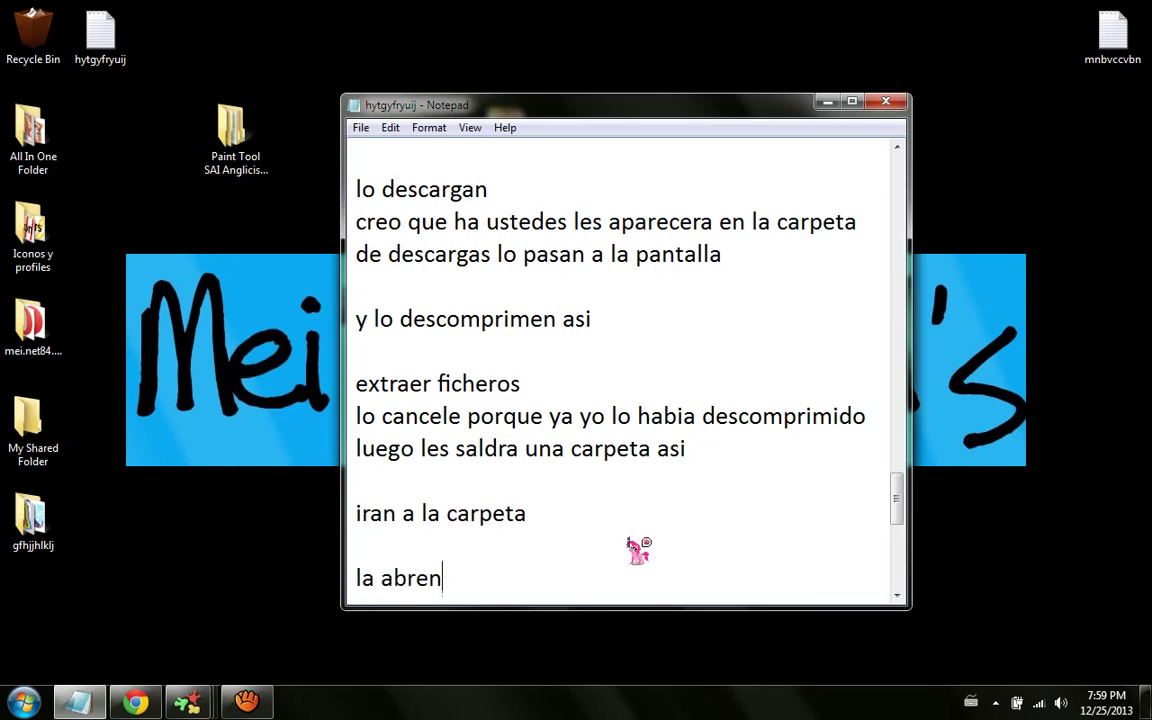
key(Return)
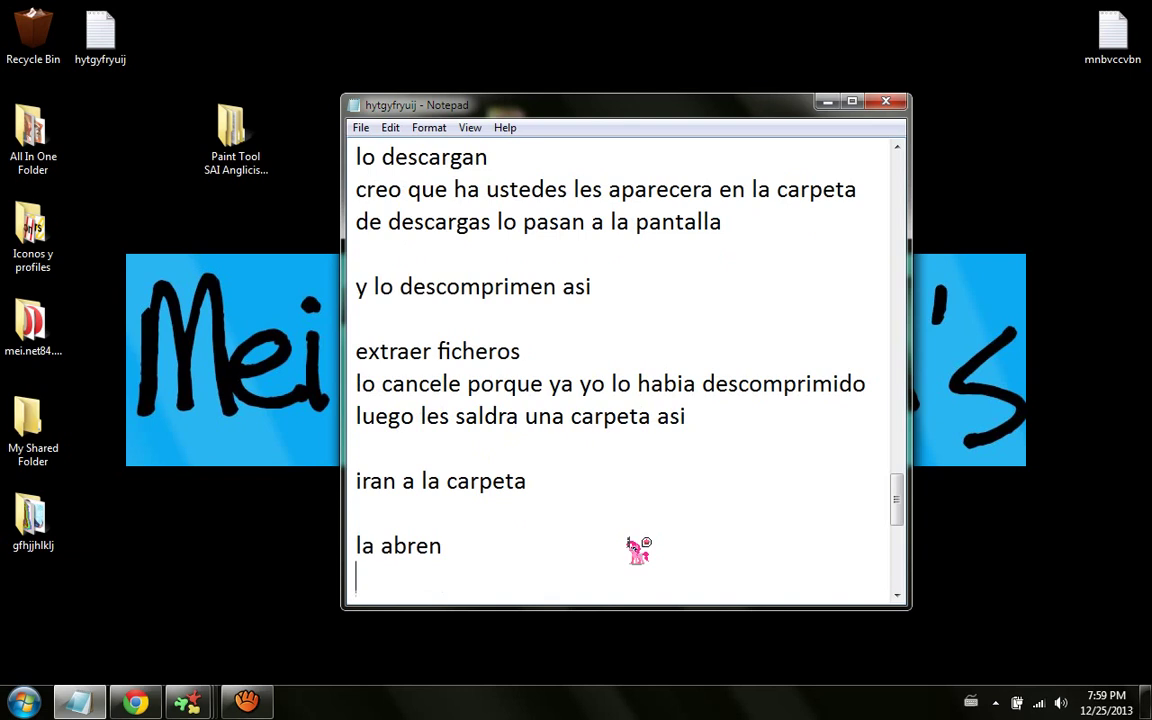
Step: Open the extracted Paint Tool SAI folder on the desktop and go through its nested folder into "Easy Paint Tool SAI"
double_click(305, 160)
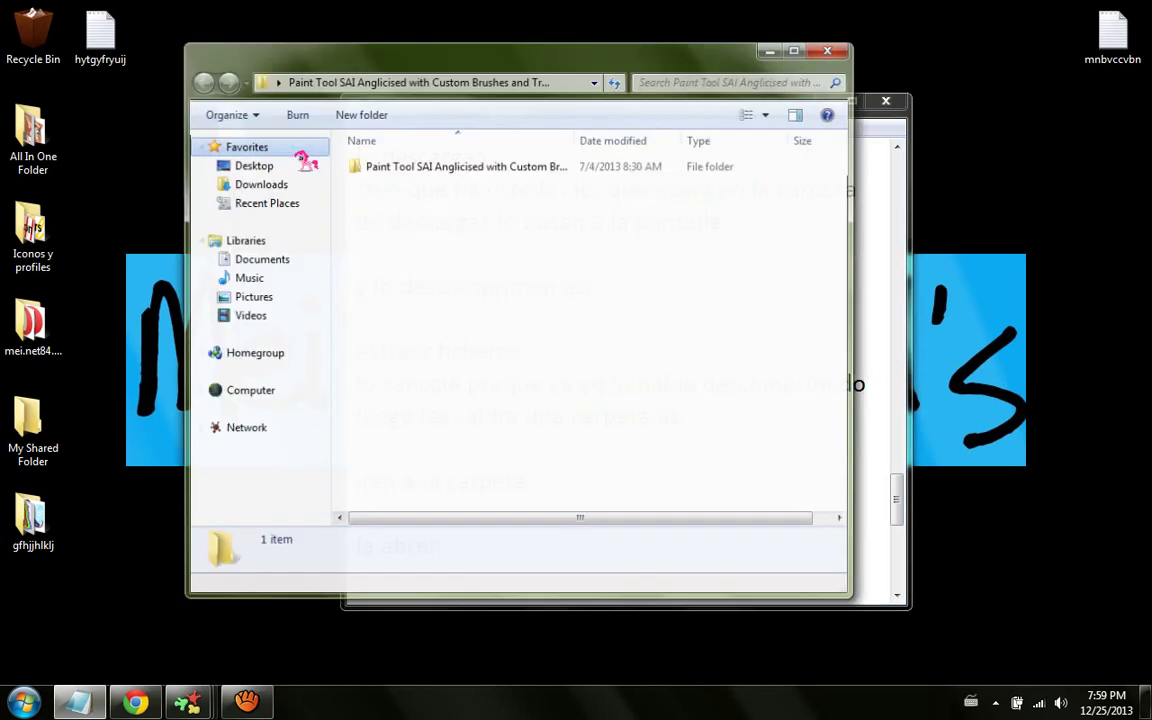
click(426, 174)
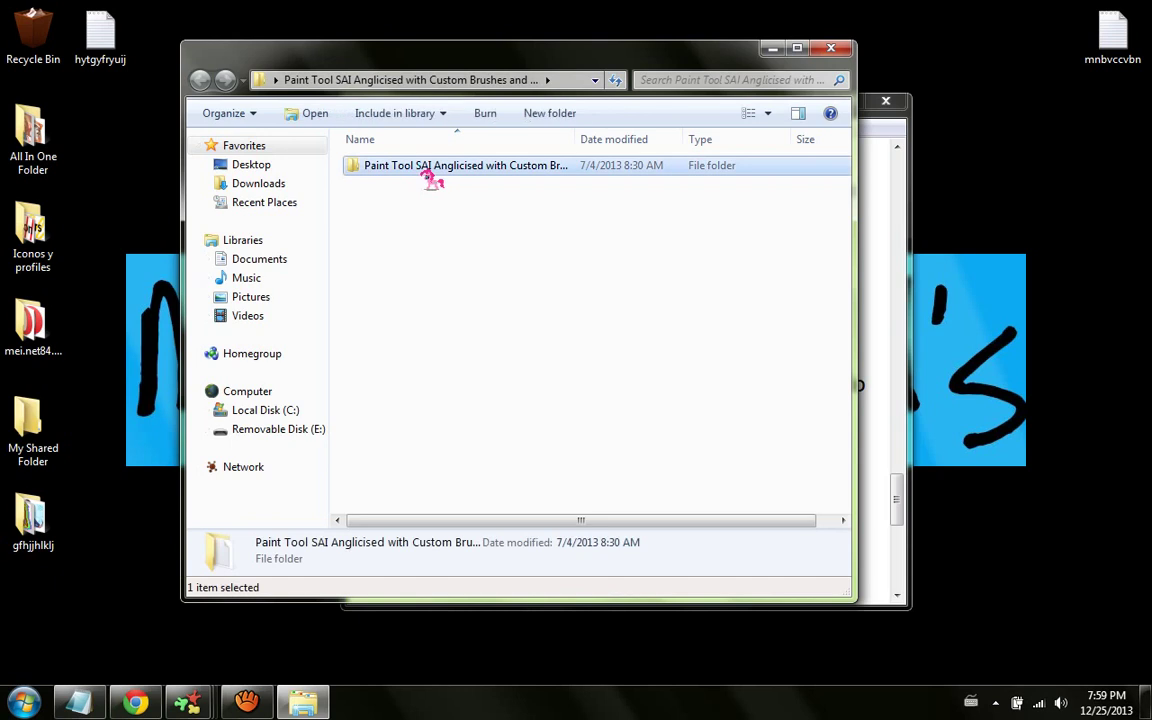
double_click(430, 170)
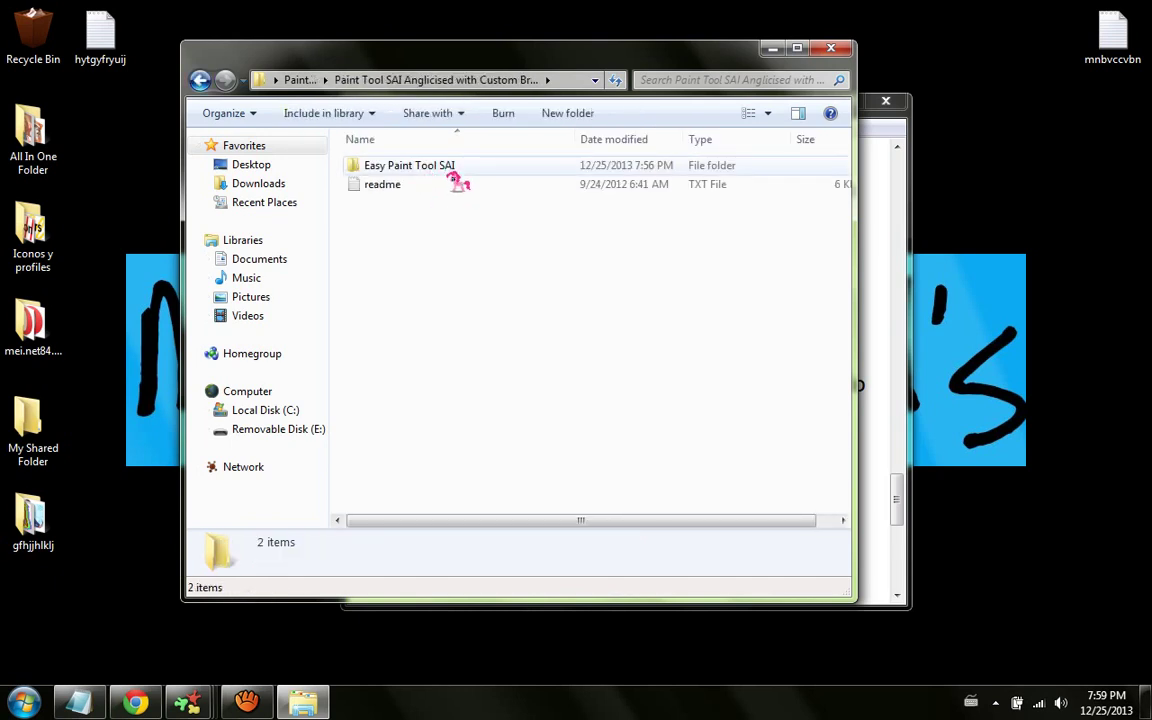
click(450, 170)
double_click(452, 172)
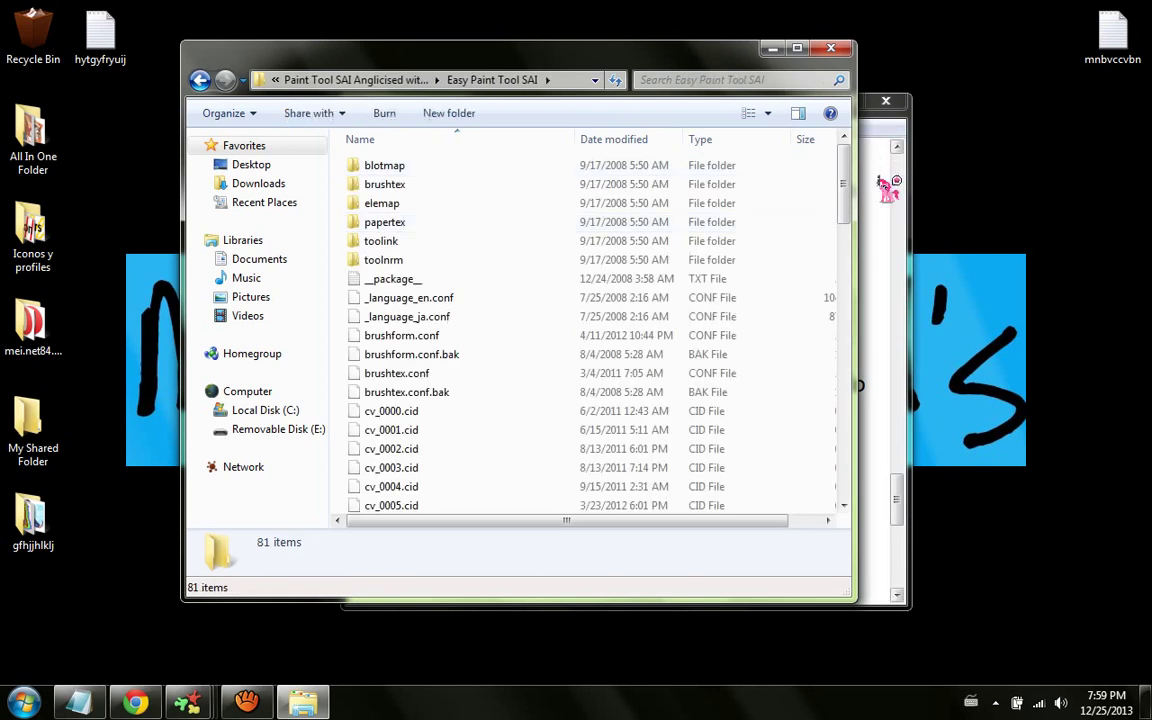
Step: Add the line "abren todas esas carpetas hasta llegar aqui y buscan el programa" to the note
click(886, 178)
key(Return)
text(abren toda)
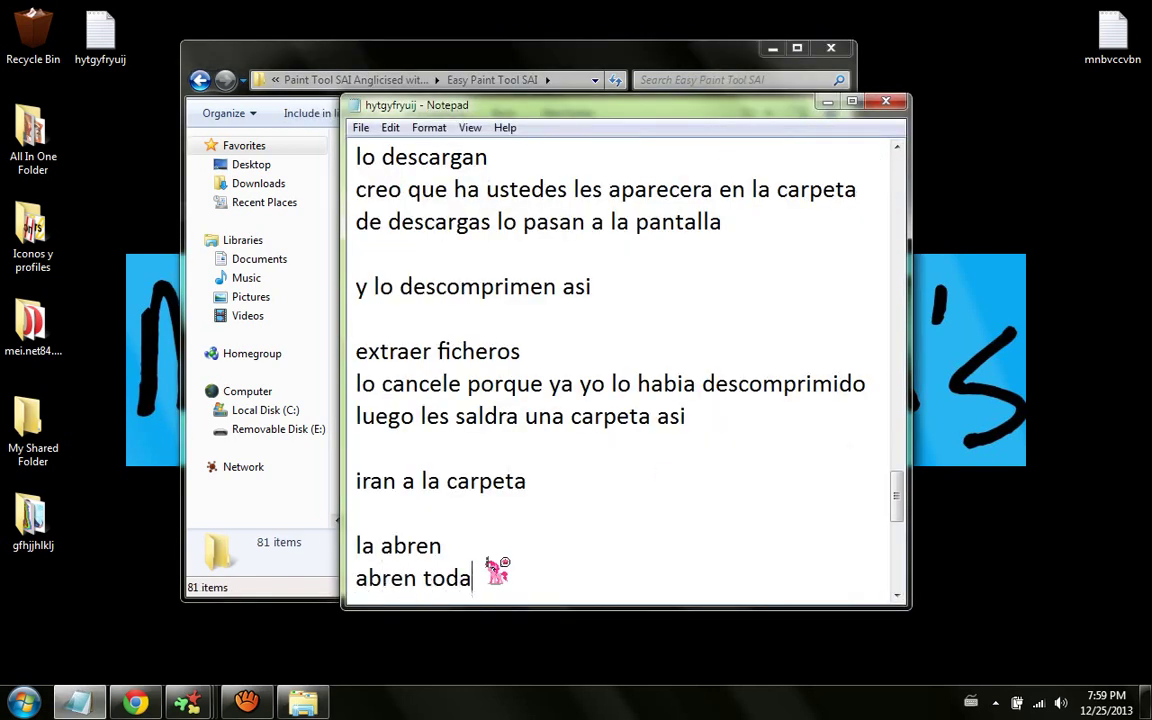
text(s esas carp)
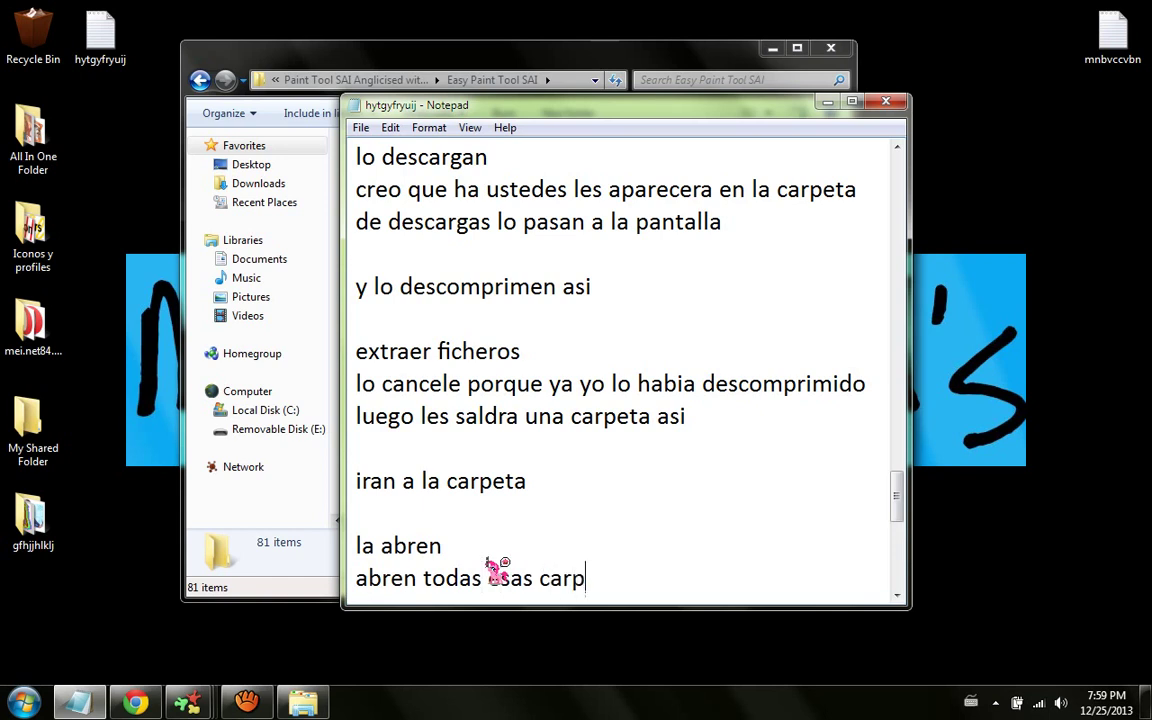
text(etas ha)
key(BackSpace)
text(has)
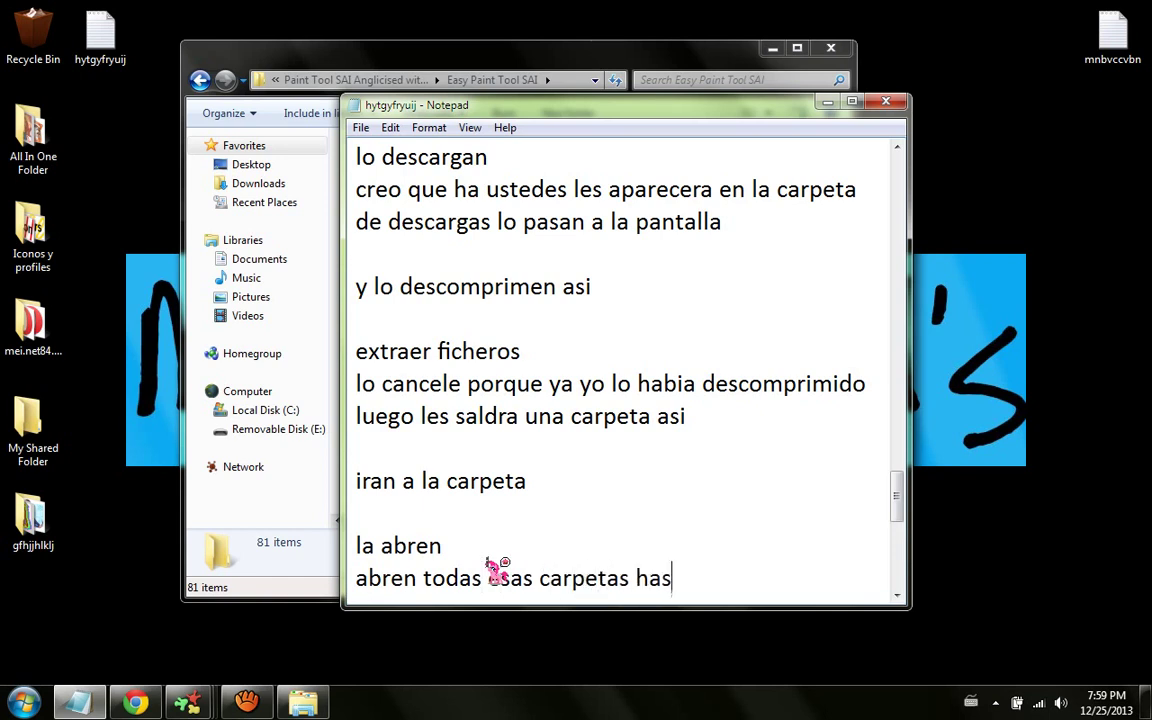
text(ta llegar)
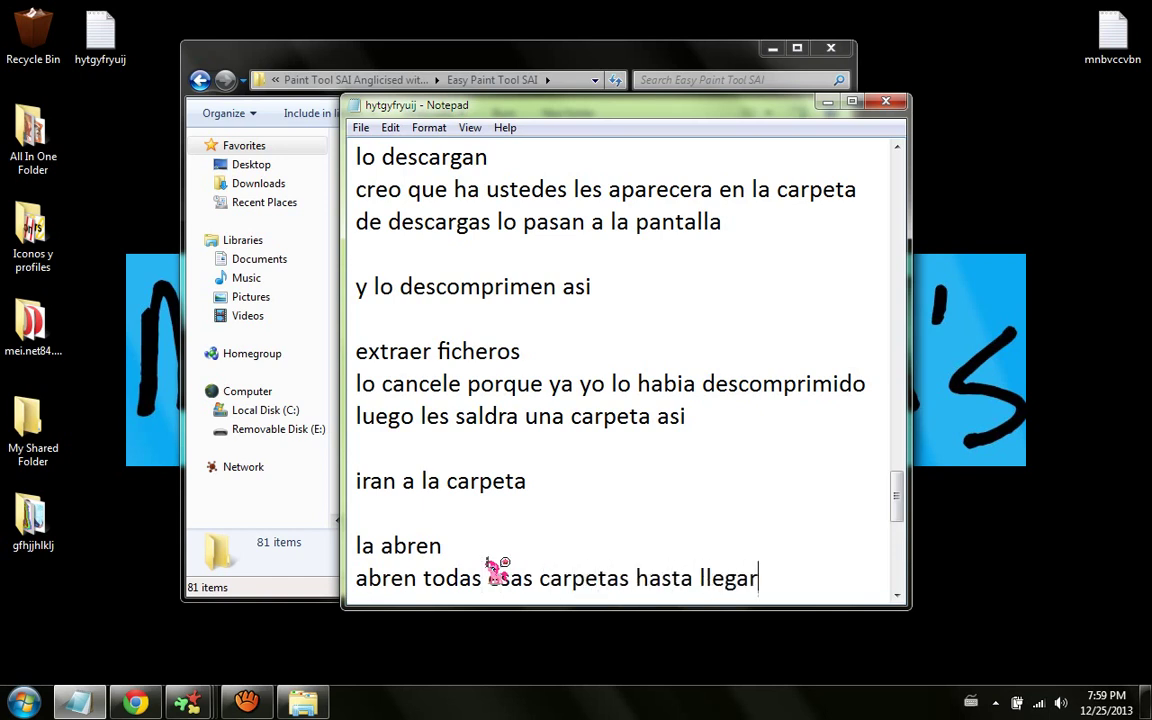
text( aqui y buscan el programa)
key(Return)
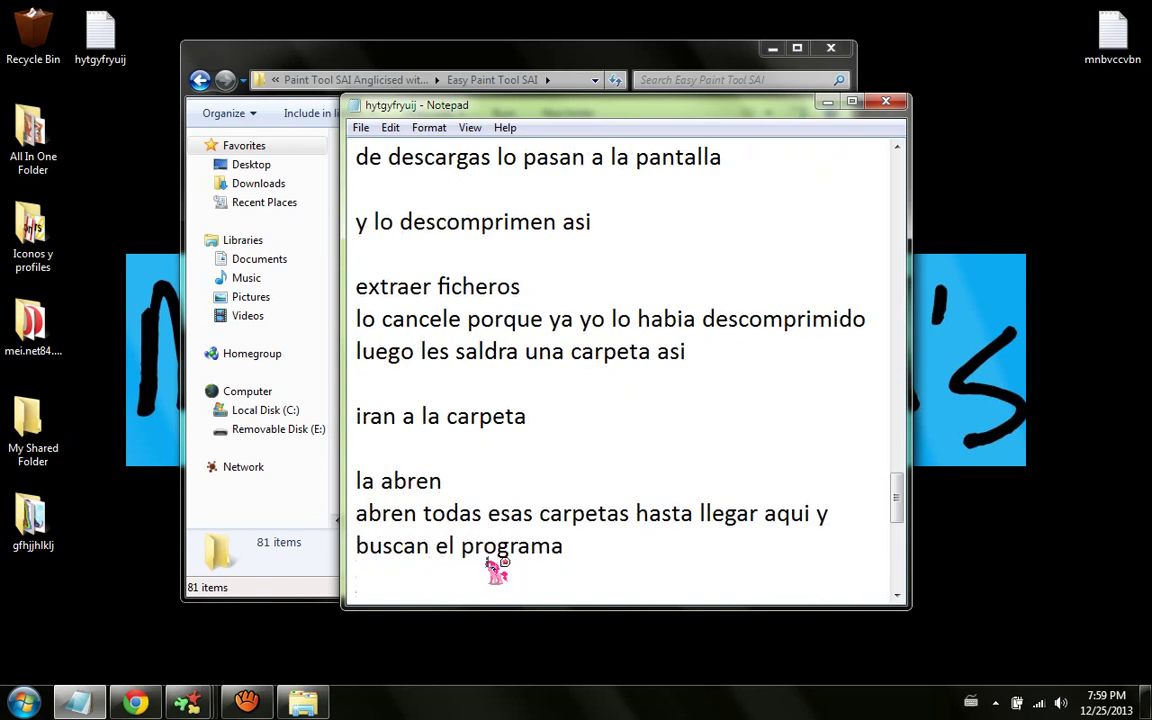
Step: Add the line "y le dan abrir como administrador" at the end of the note
text(y le dan abrir como )
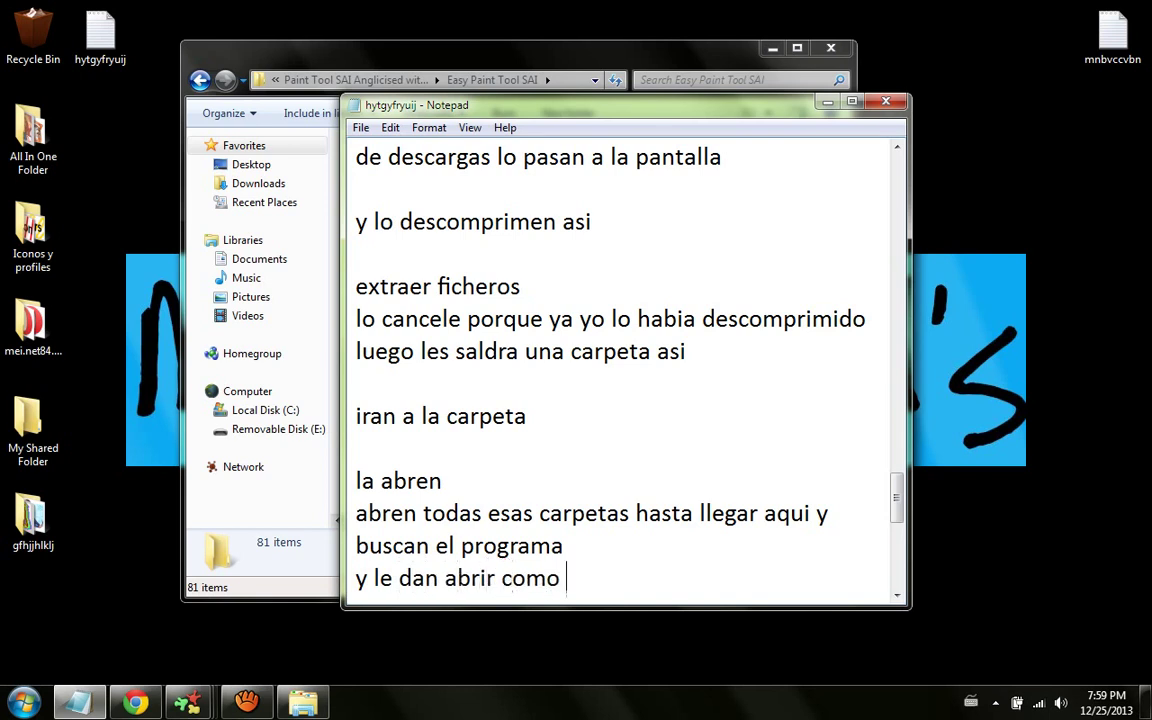
text(administrad)
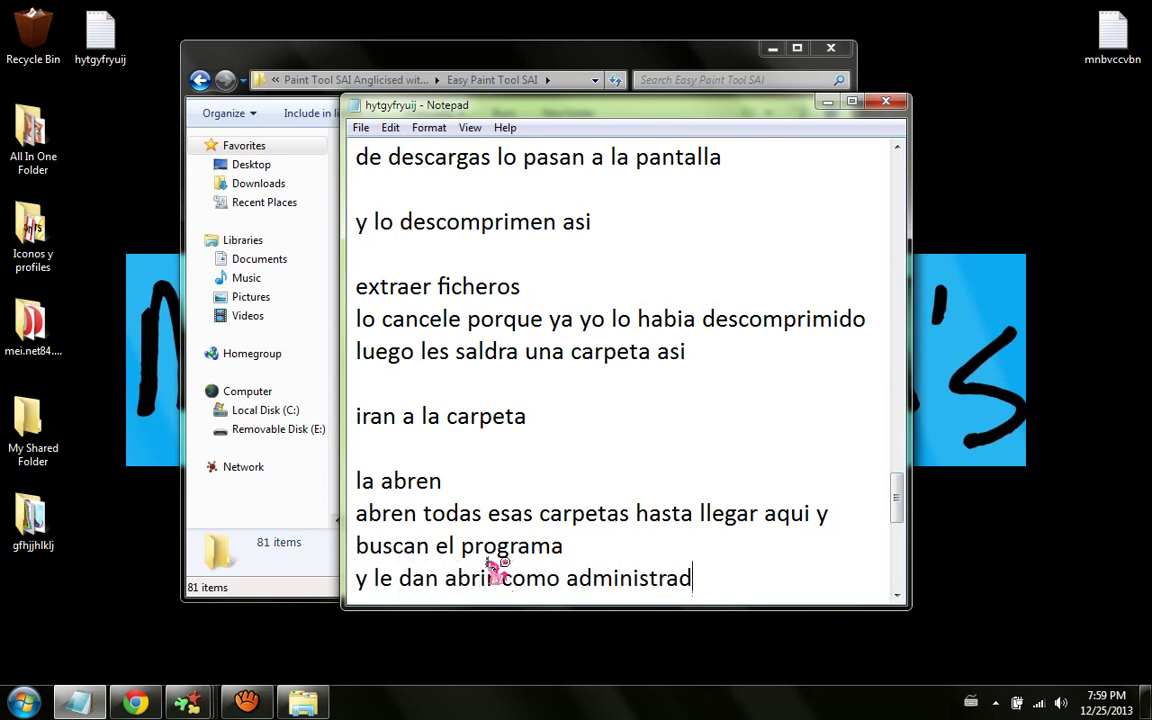
text(or)
key(Return)
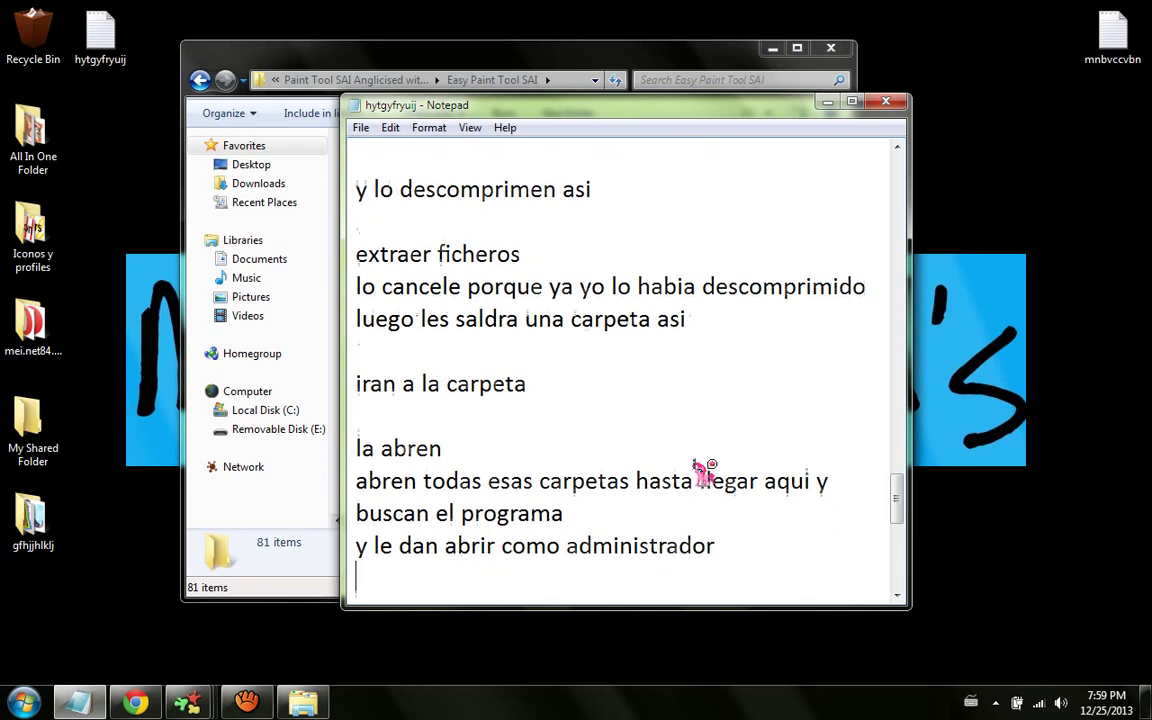
Step: Locate the SAI application in the Easy Paint Tool SAI folder and bring up its available file actions
click(834, 106)
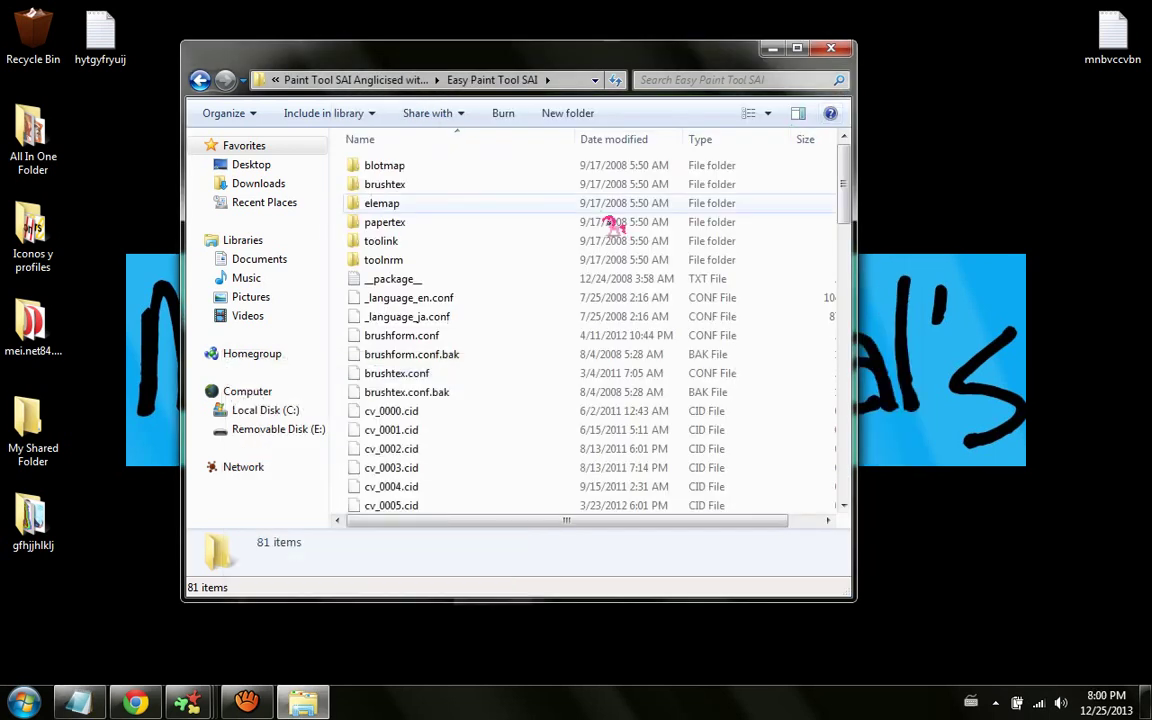
drag(849, 178, 856, 386)
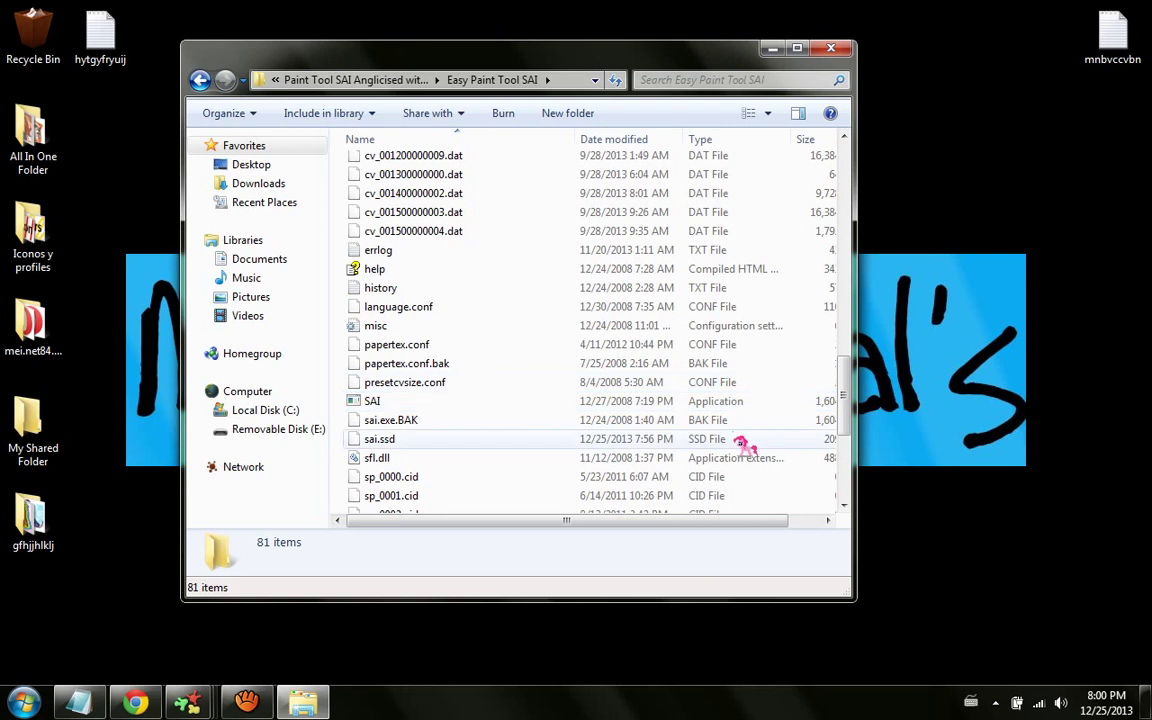
mouse_move(848, 397)
mouse_down()
mouse_move(852, 487)
mouse_move(852, 396)
mouse_up()
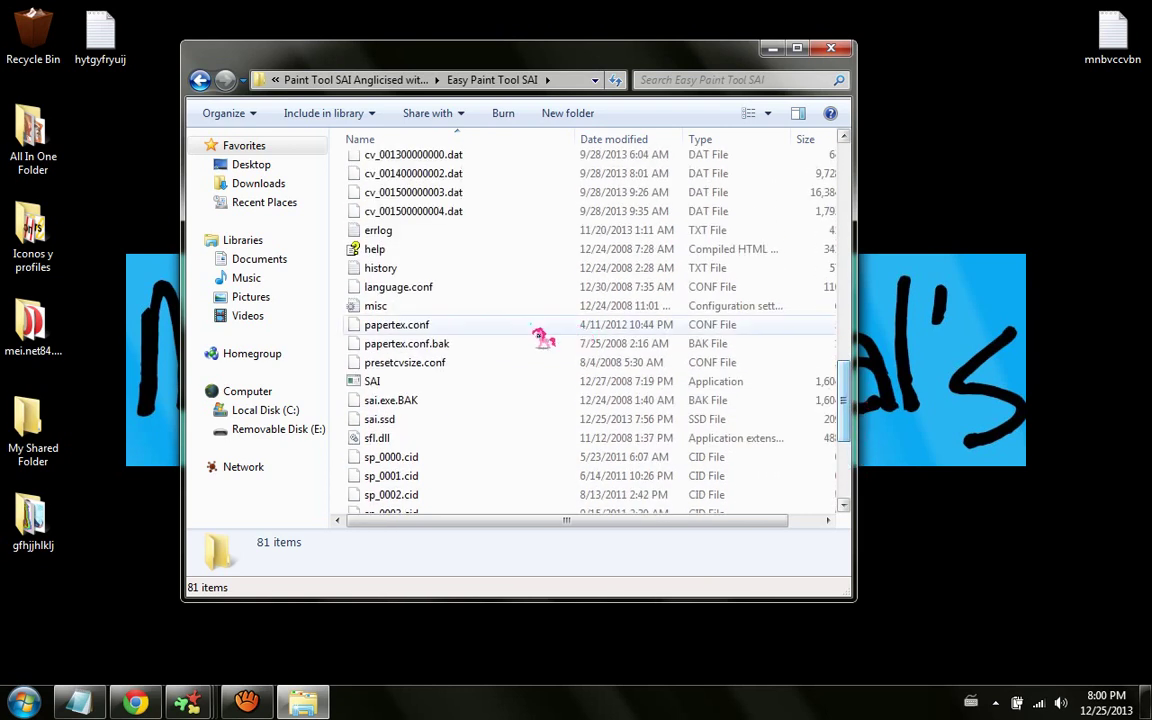
click(406, 386)
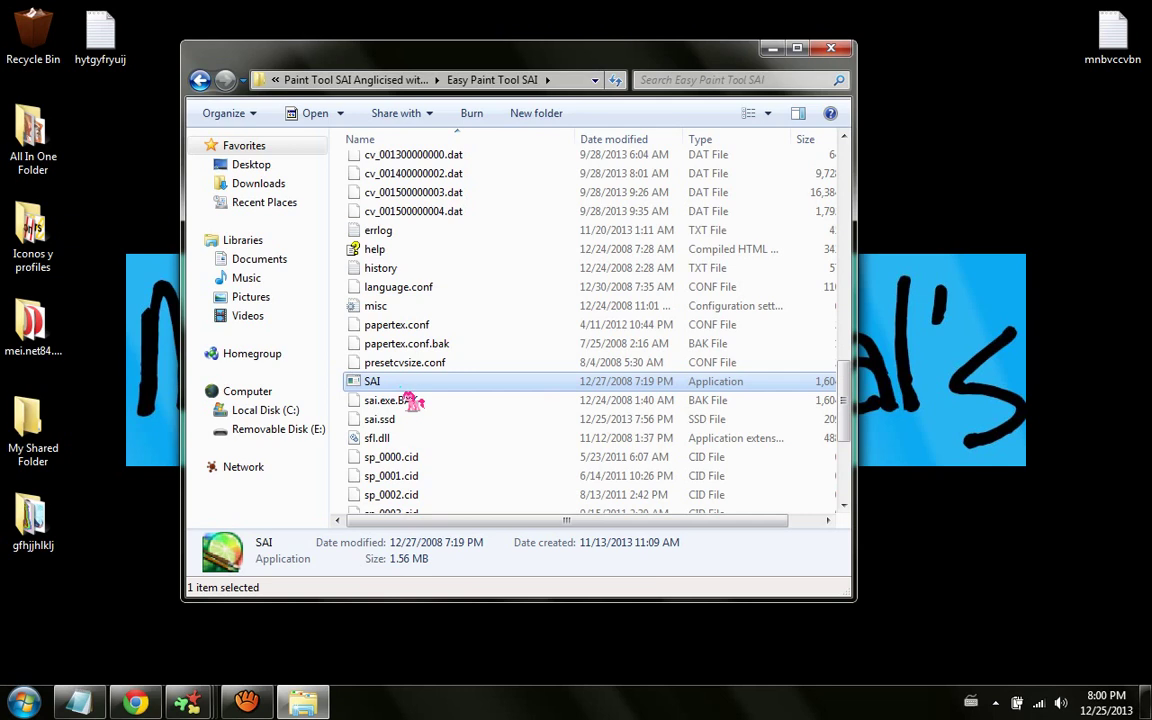
right_click(404, 391)
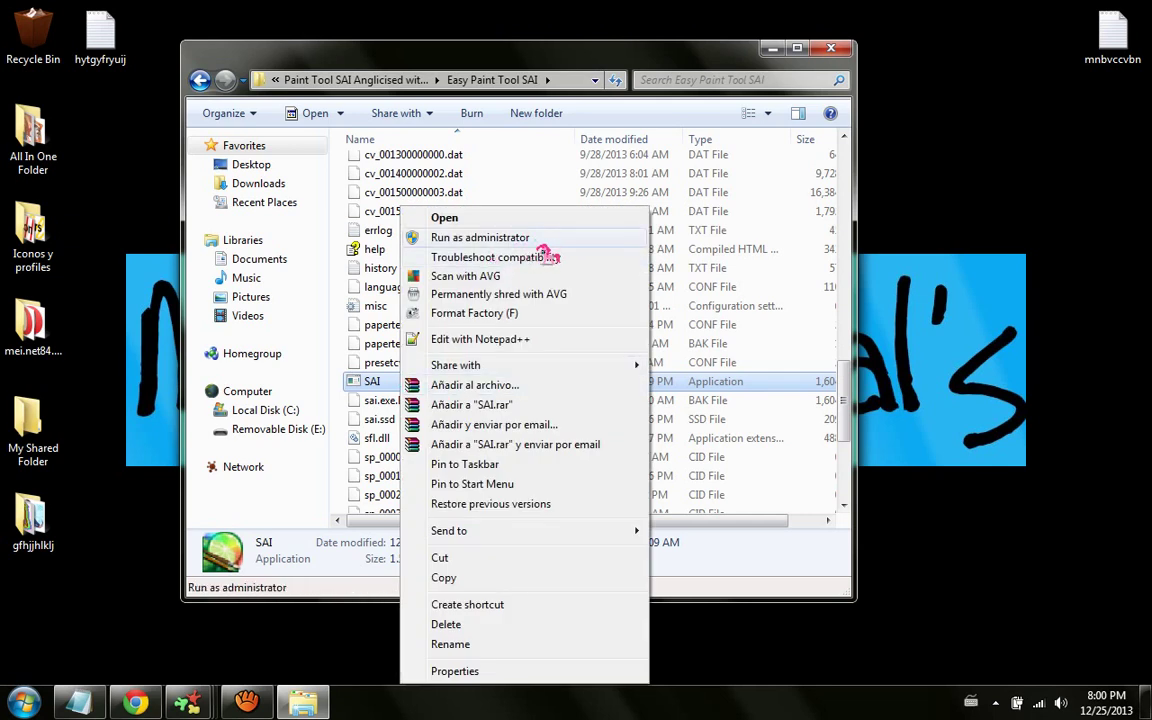
Step: Switch back to the note and add the line "run administrator"
click(78, 703)
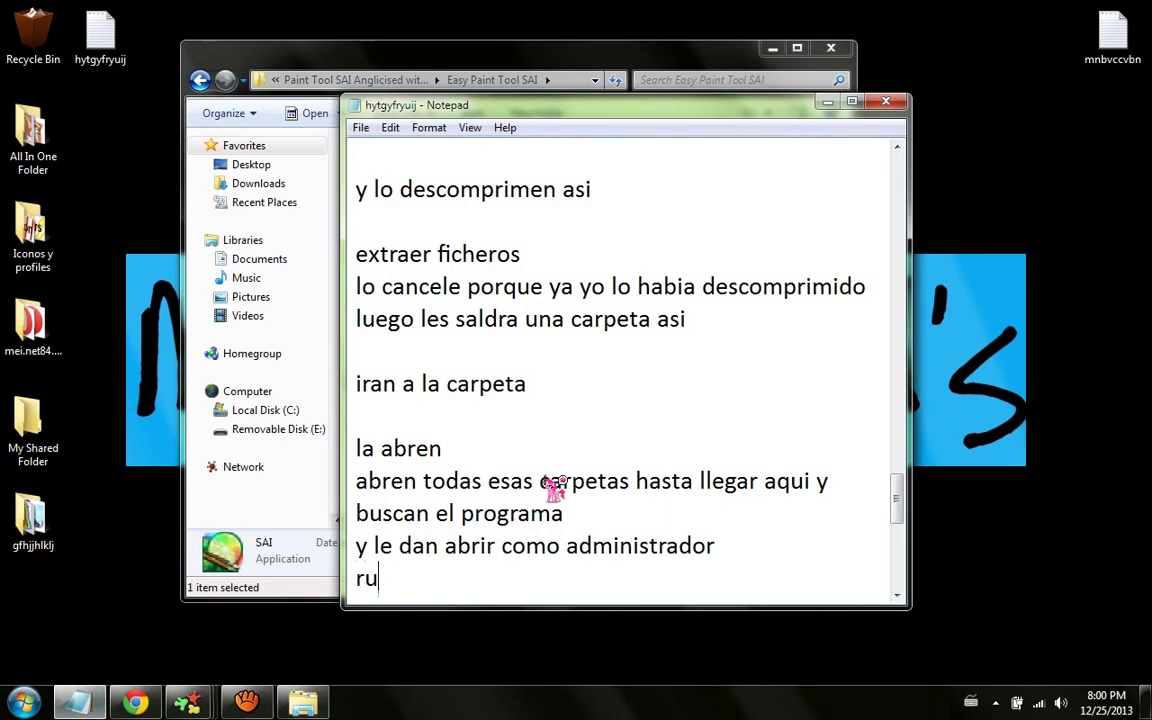
text(run administrator)
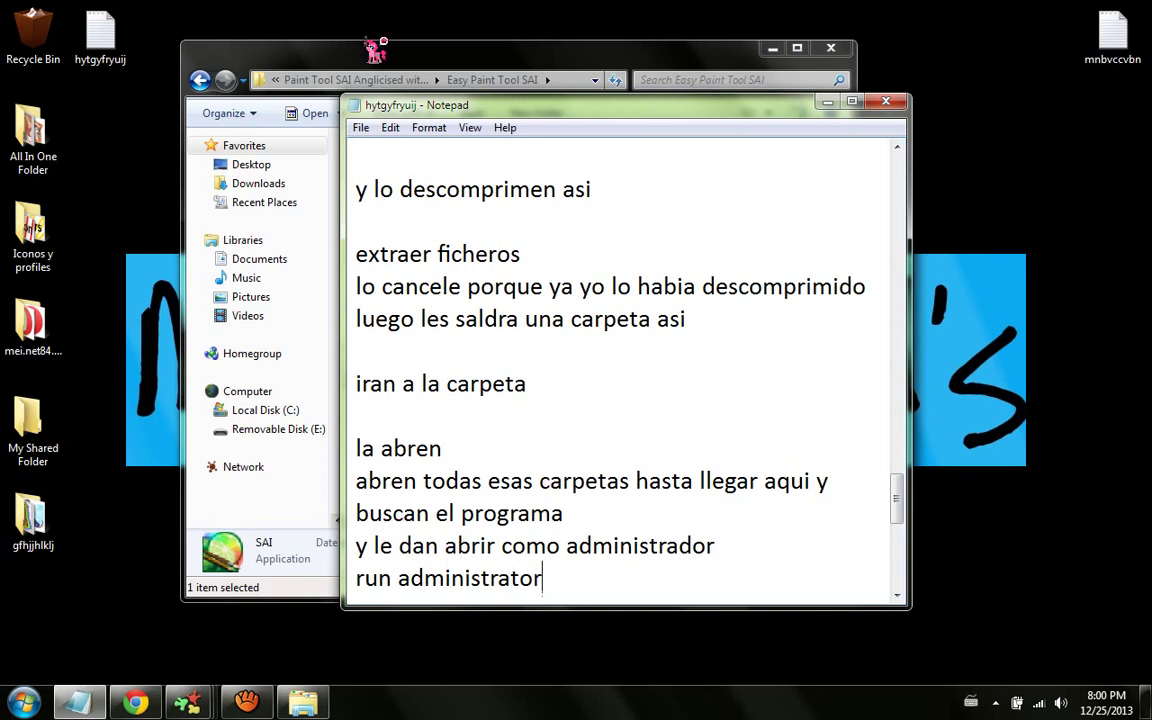
Step: Run the SAI application from the Easy Paint Tool SAI folder as administrator
click(362, 50)
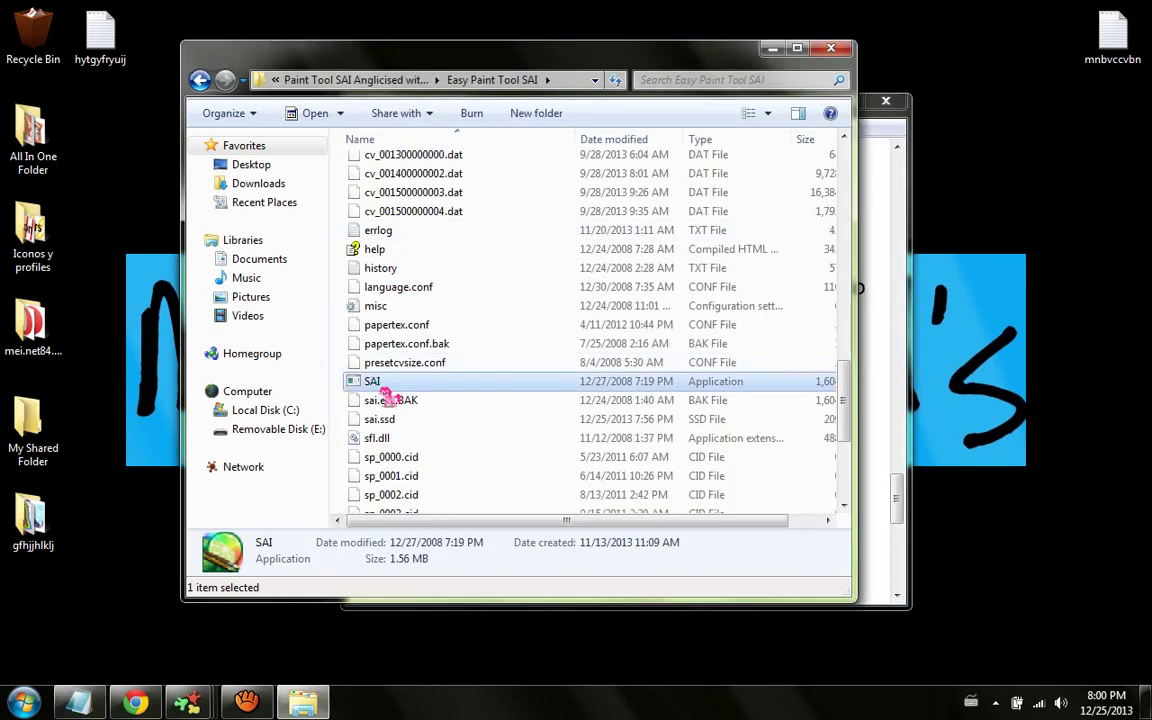
right_click(381, 388)
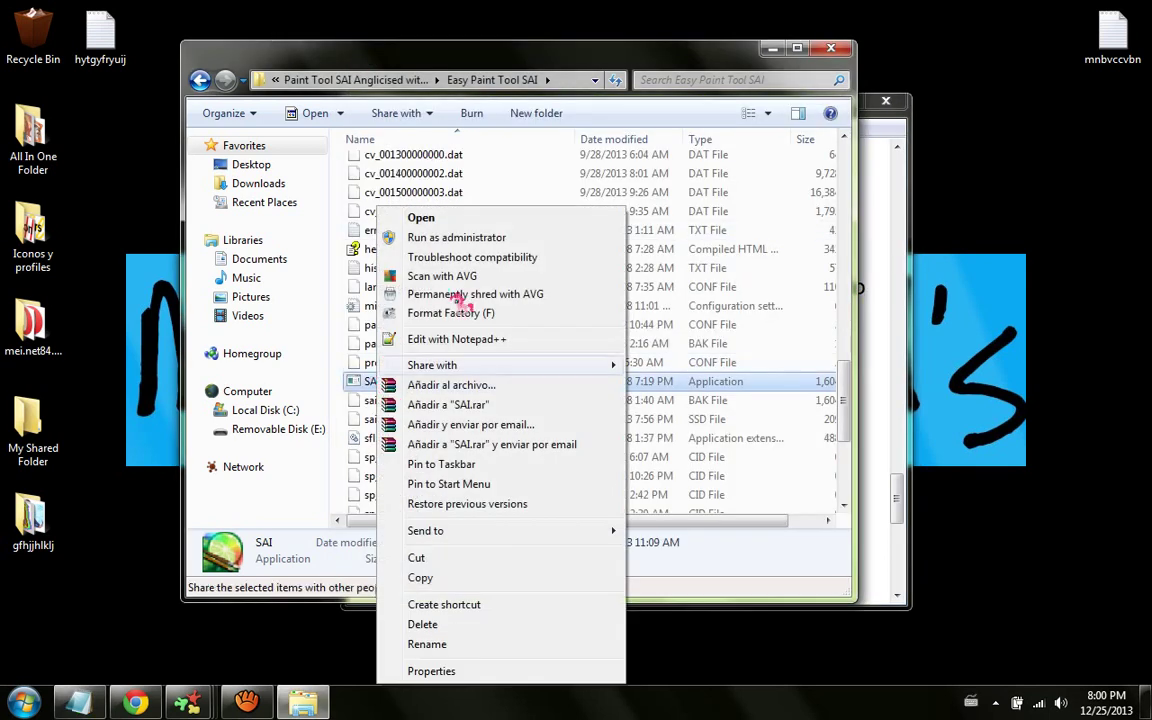
click(485, 238)
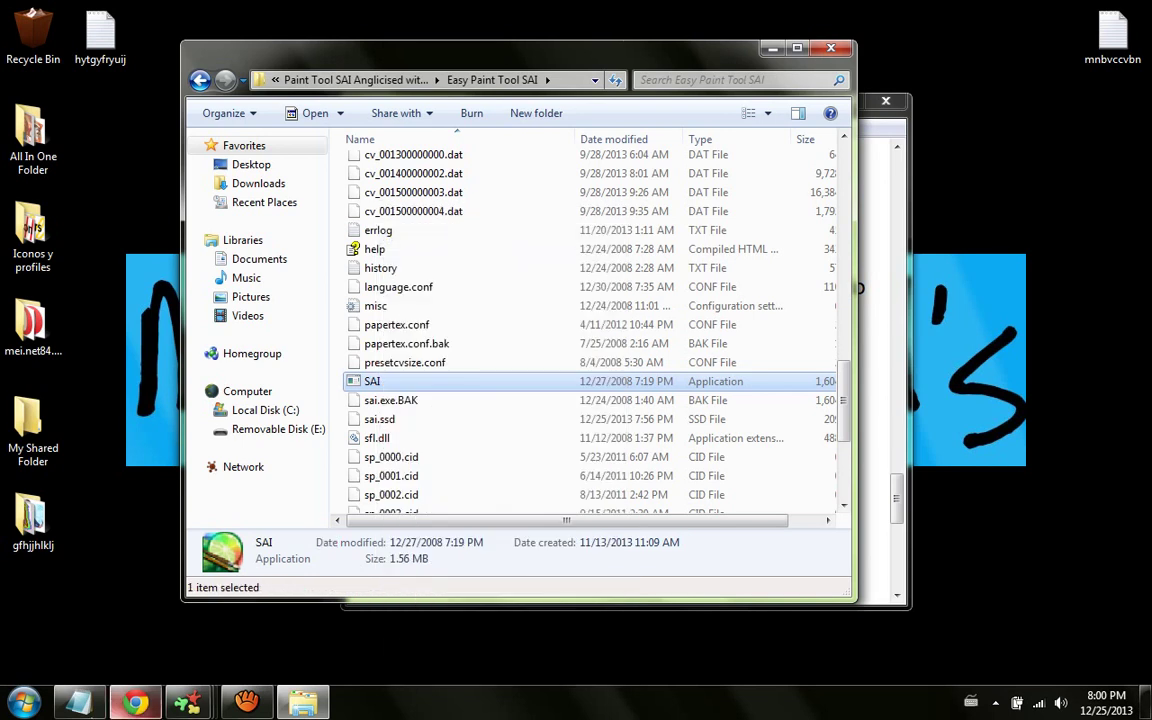
Step: Correct the note's last line to "run as administrator" and start a new line below it
mouse_move(79, 703)
click(110, 560)
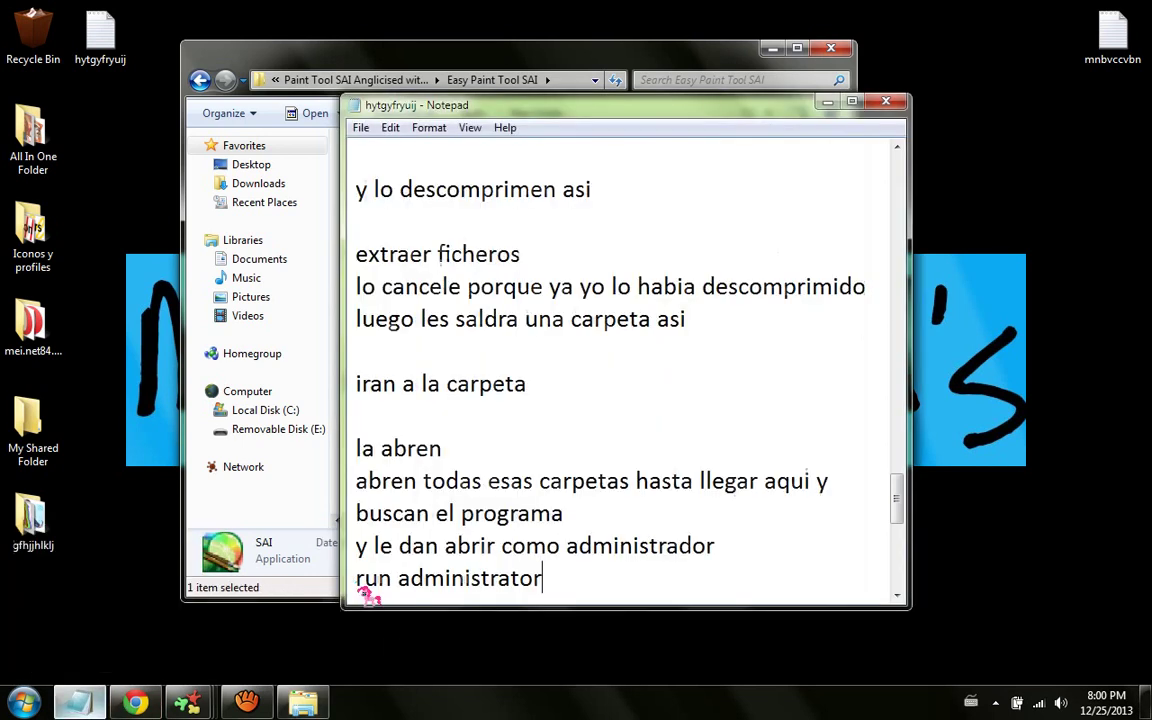
click(400, 585)
text(a)
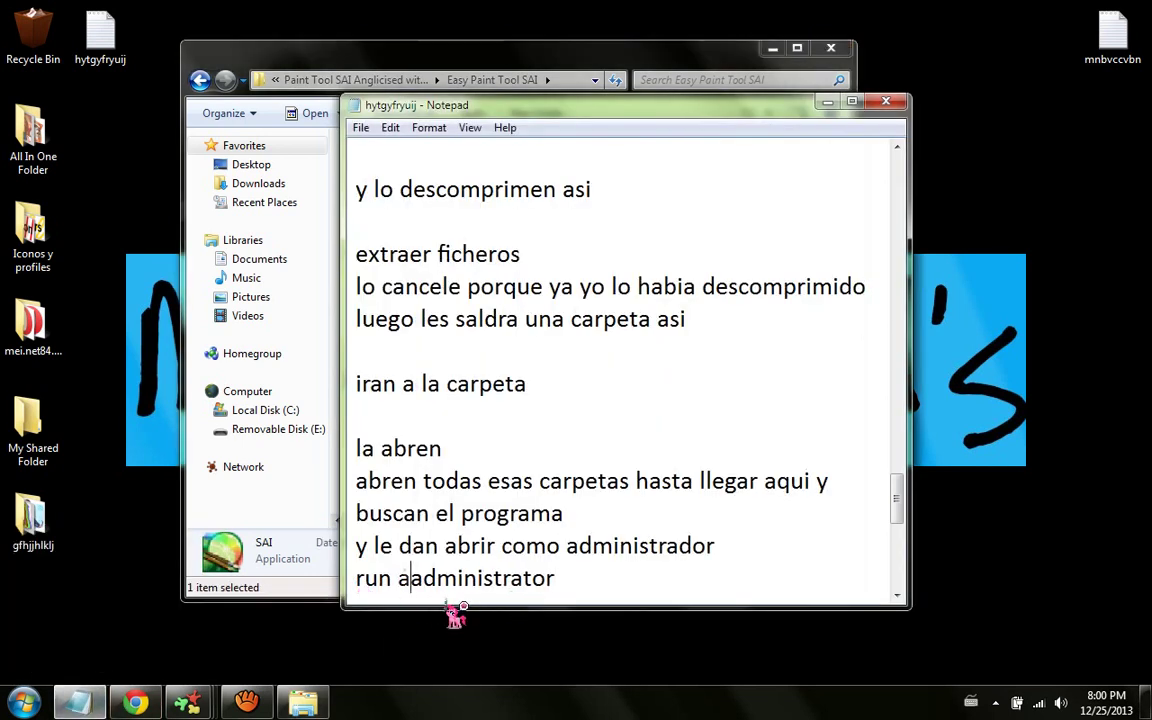
text(s)
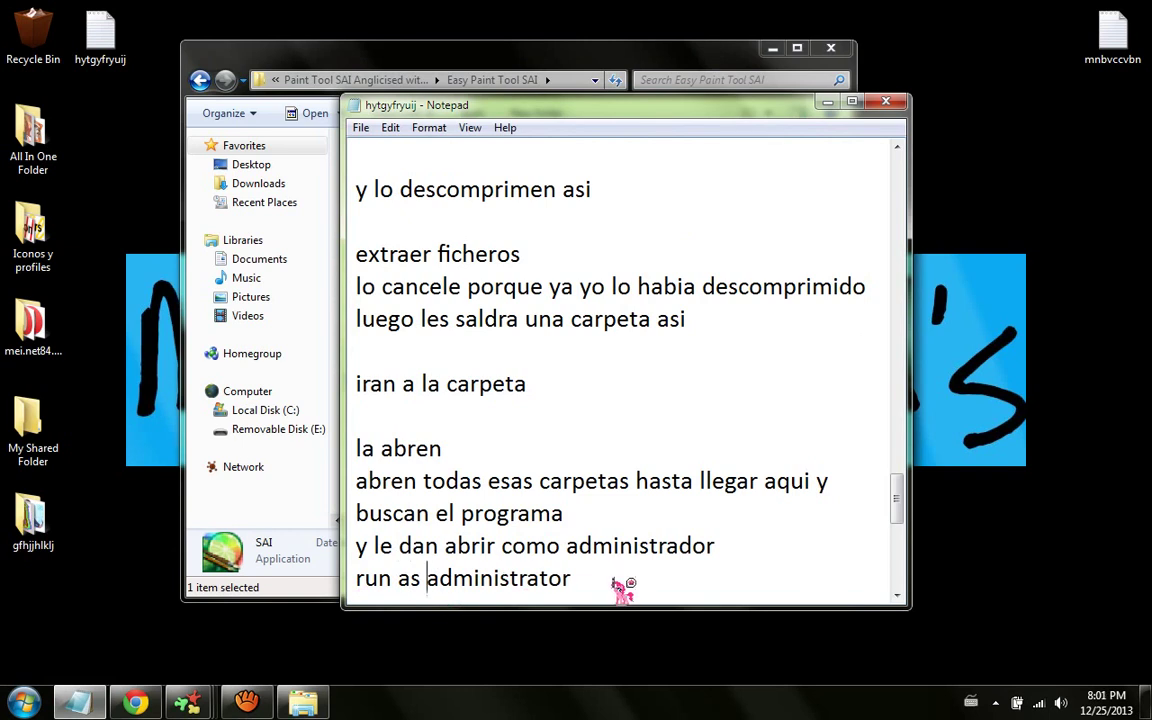
key(Return)
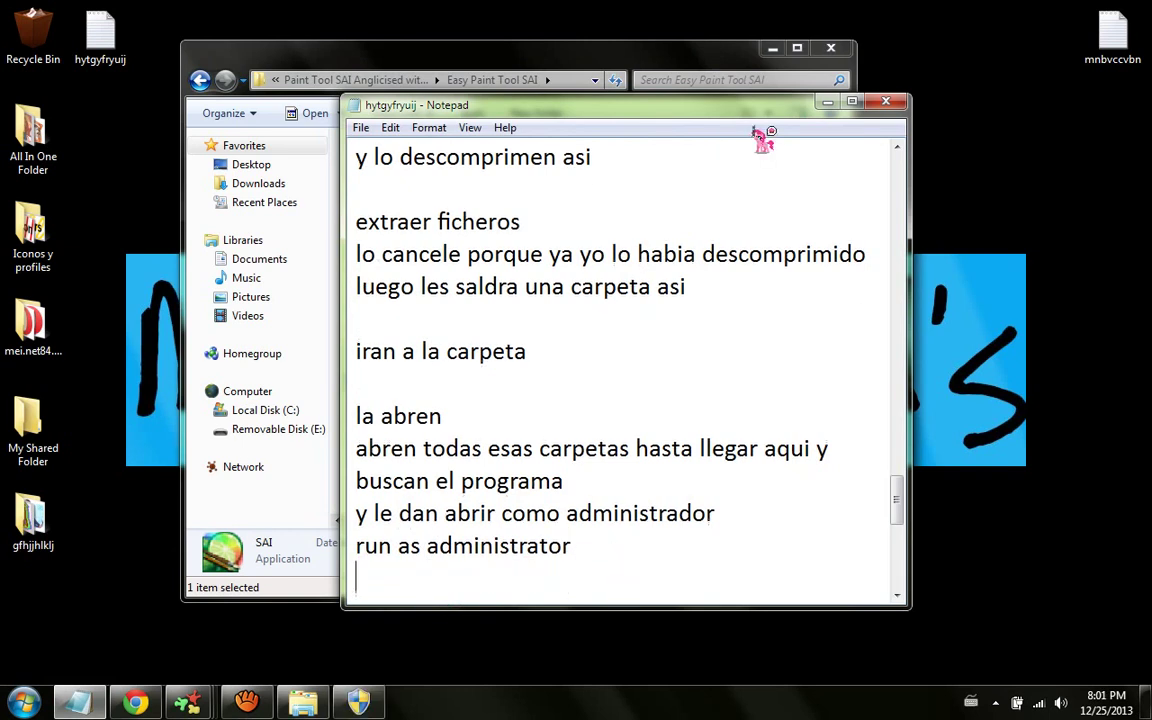
Step: Deal with the pending administrator permission prompt and write "nos saldra una cajita" on the note's new line
click(360, 702)
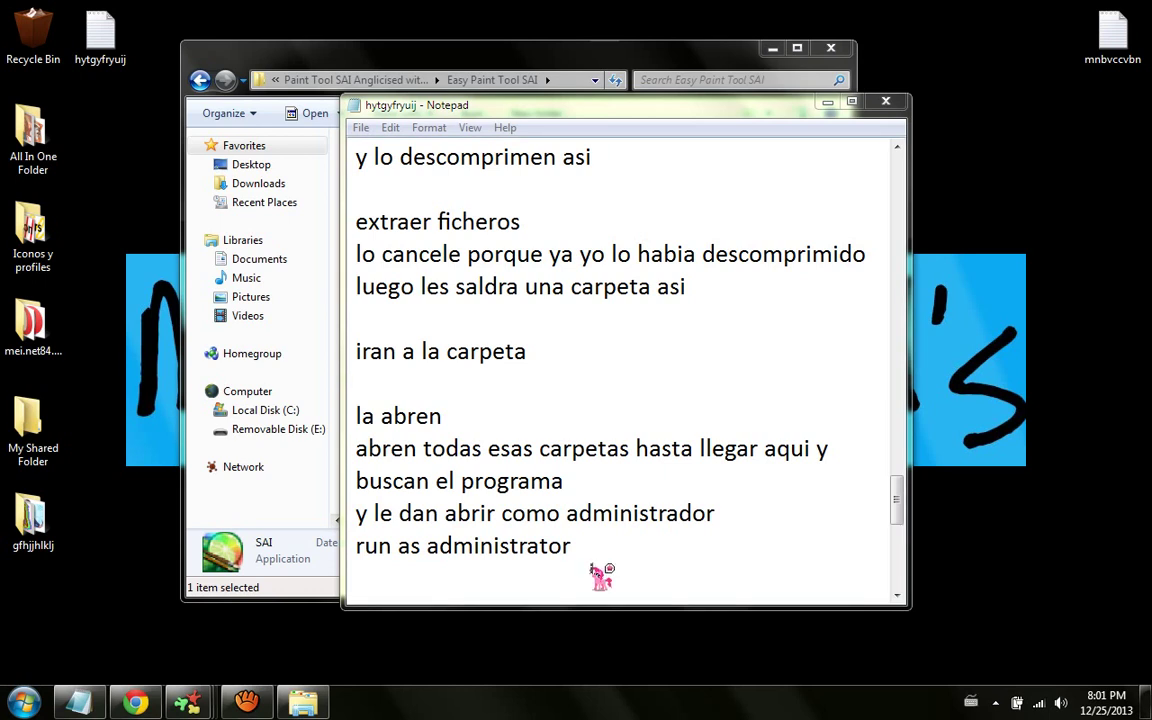
text(nos da)
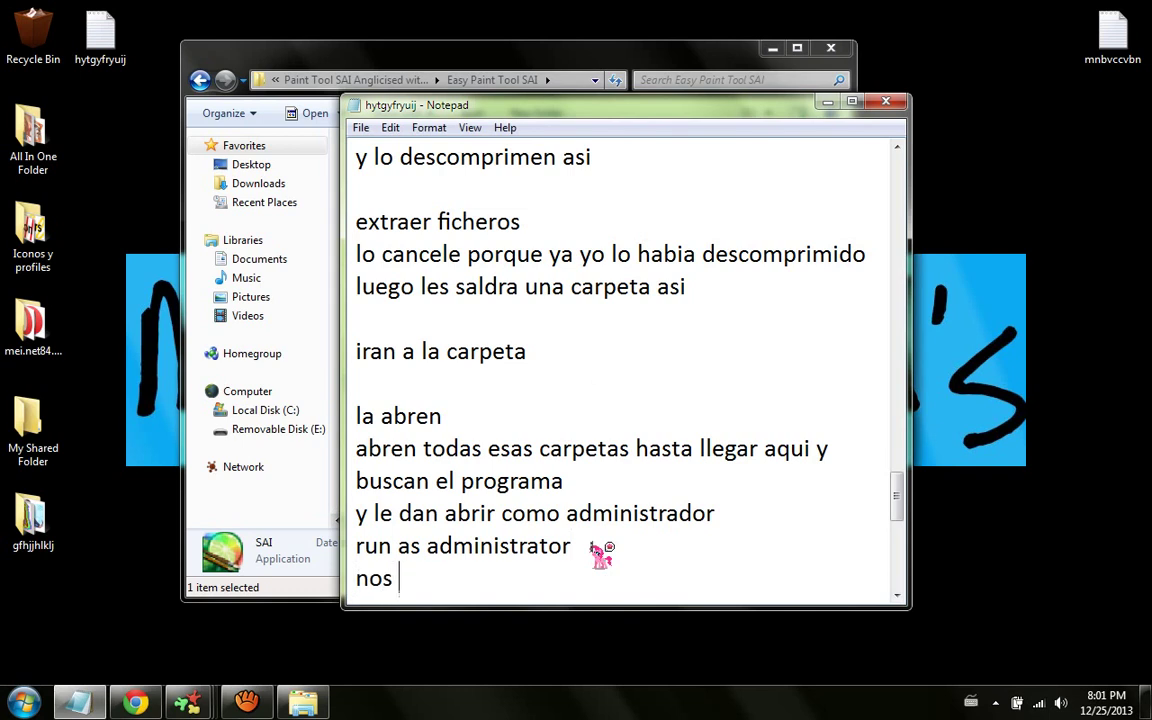
key(BackSpace)
key(BackSpace)
text(saldra)
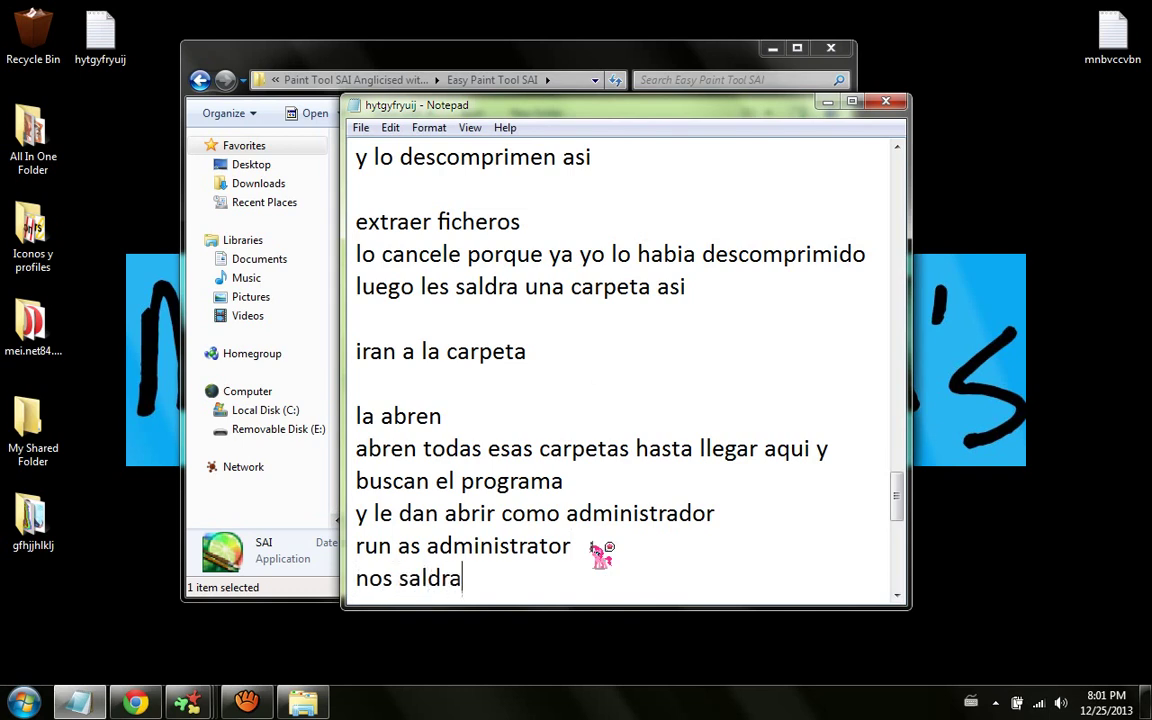
text( una v)
key(BackSpace)
text(cah)
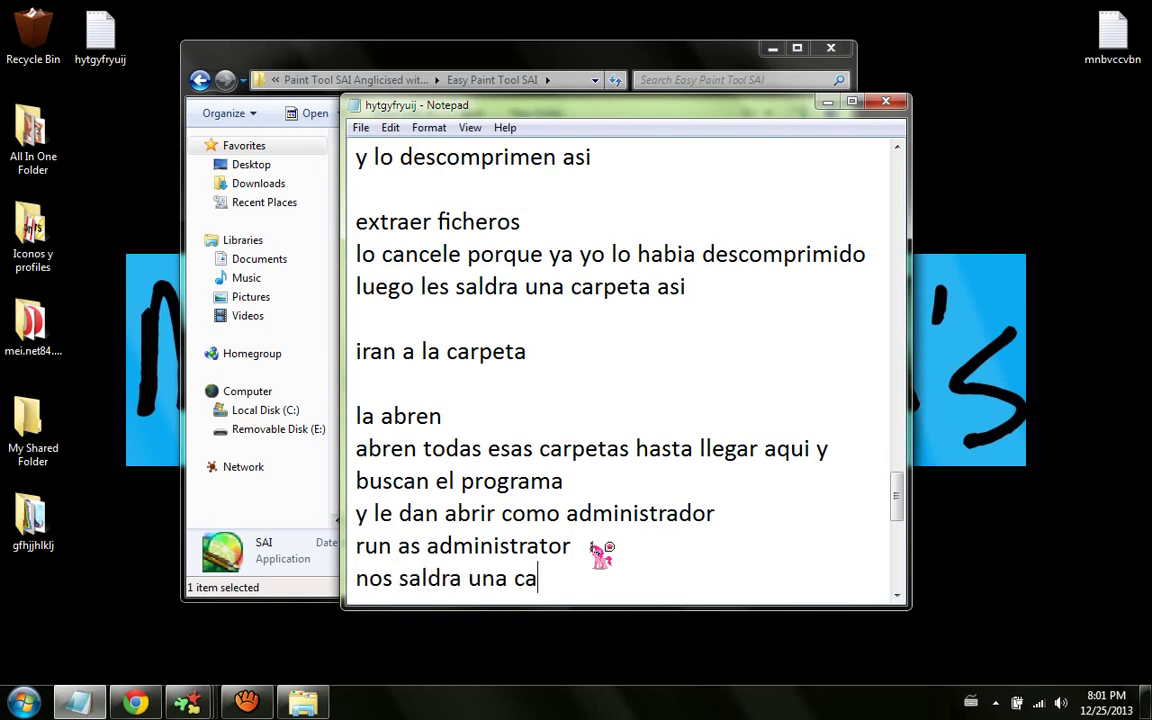
key(BackSpace)
text(jita)
Step: Finish the note's line with "ledamos yes que si" and start a new line below it
text( le sam)
key(BackSpace)
key(BackSpace)
key(BackSpace)
key(BackSpace)
text(dam)
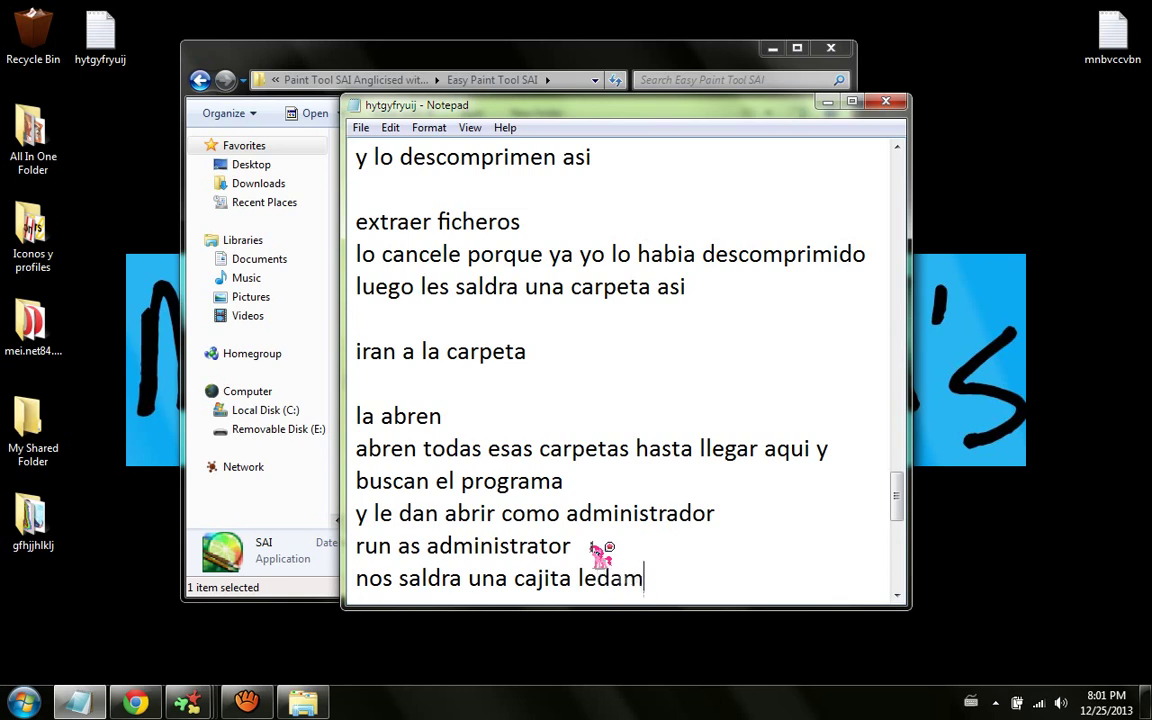
text(os yes que s)
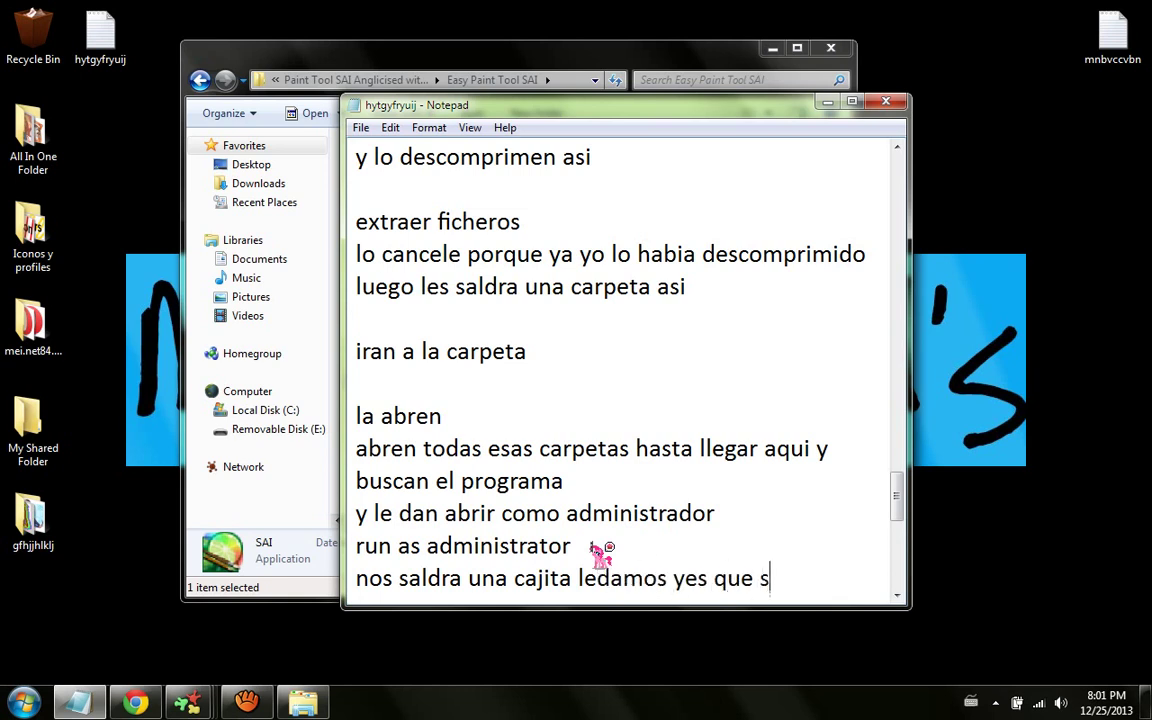
text(i)
key(Return)
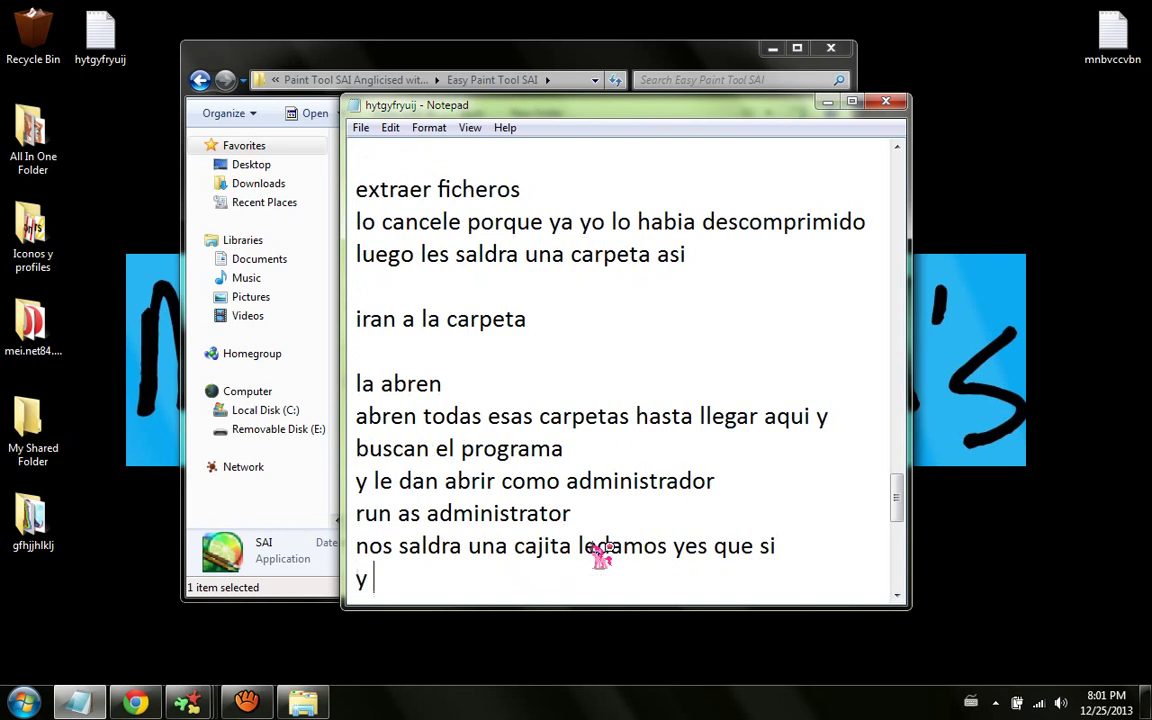
Step: Add the line "y luego abrira el paint too SAI" to the note and start a new line
text(y luego a)
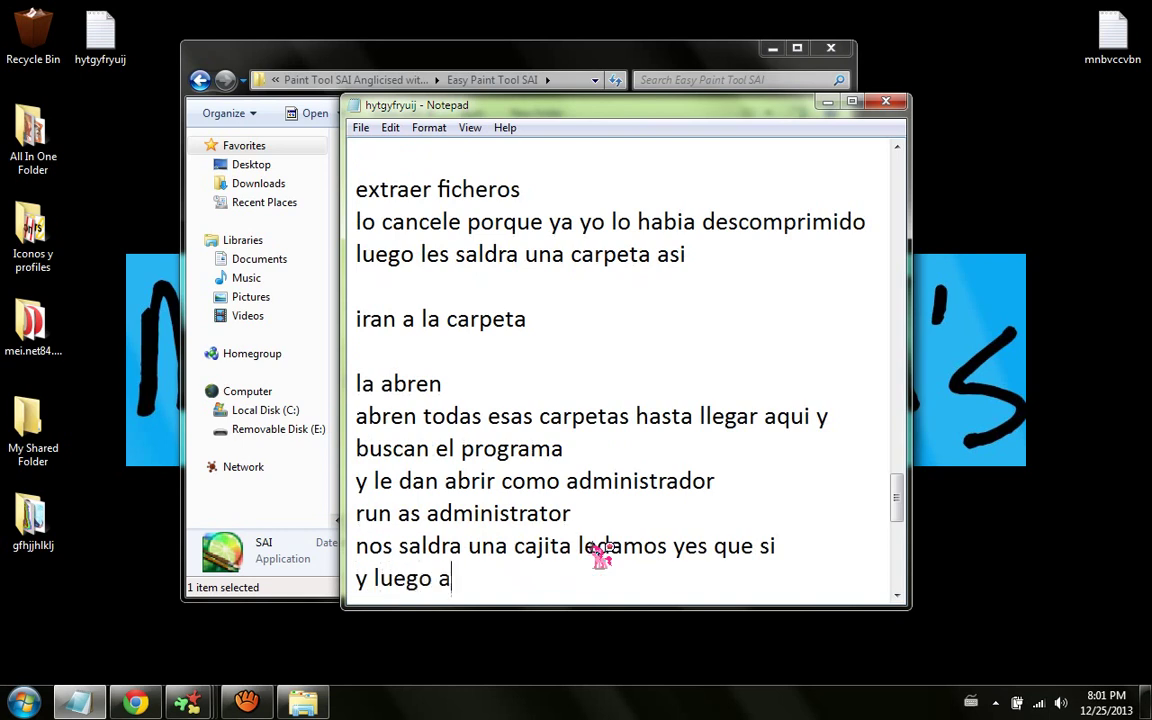
text(brira el pa)
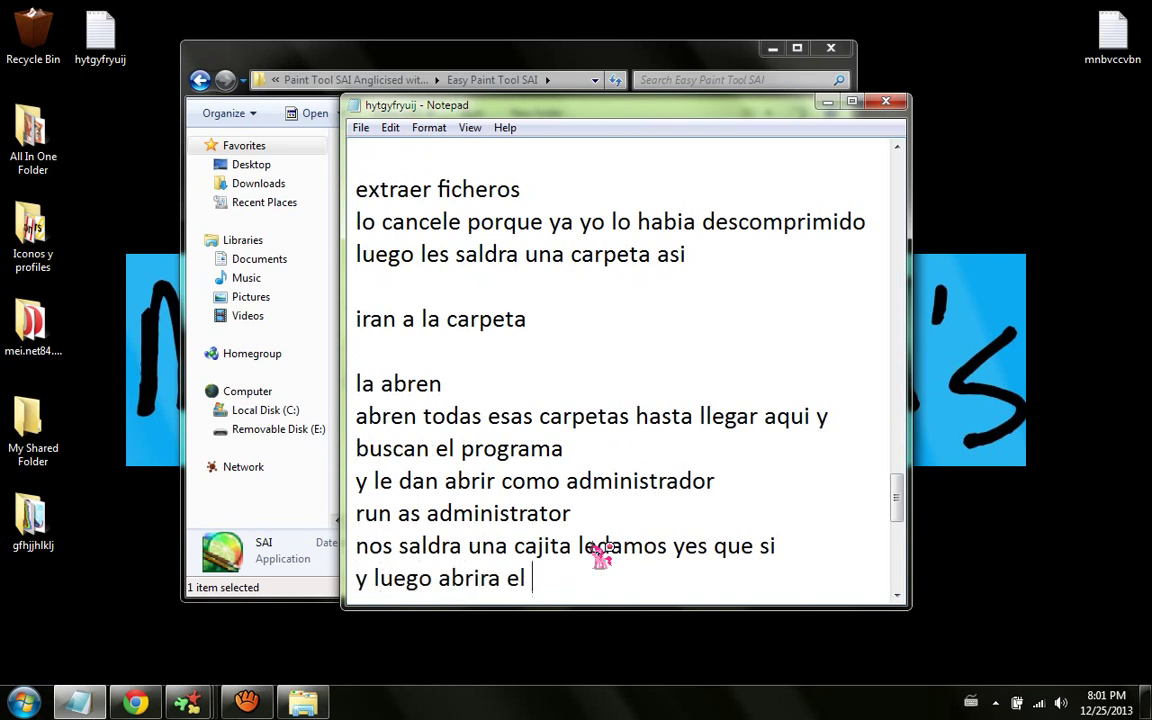
text(int too sa)
key(BackSpace)
key(BackSpace)
text(SAI)
key(Return)
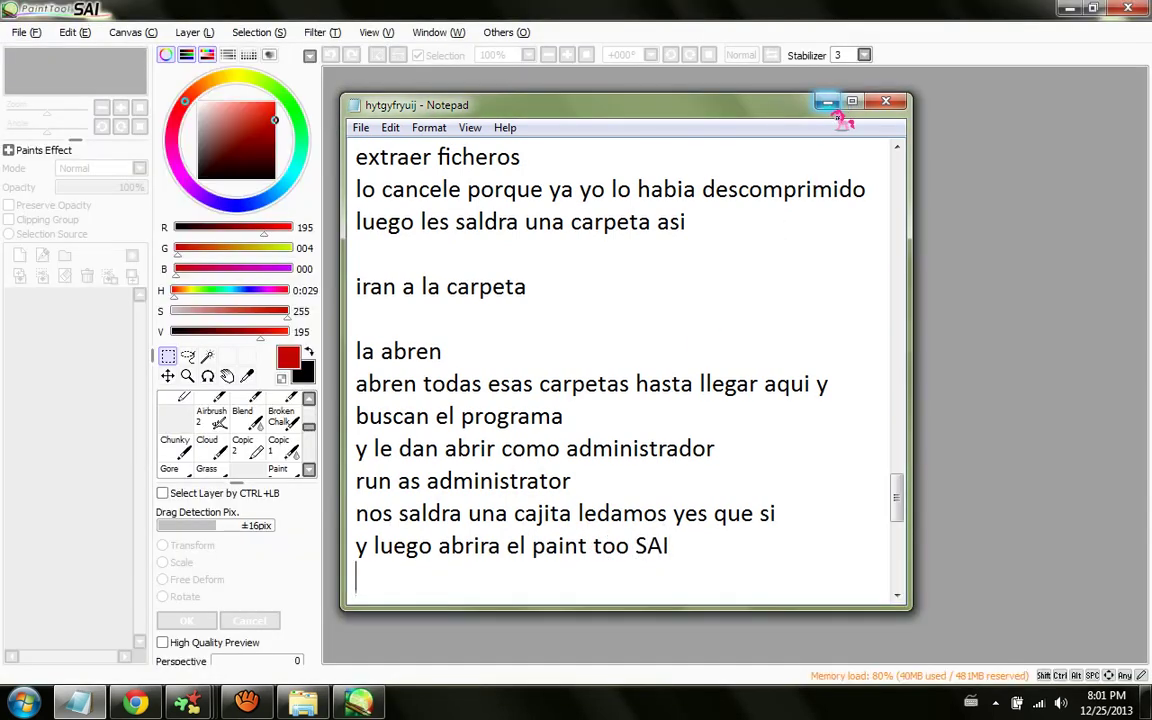
Step: Add the note line "y listo para usar ^^" and minimize the note to reveal PaintTool SAI
text(y )
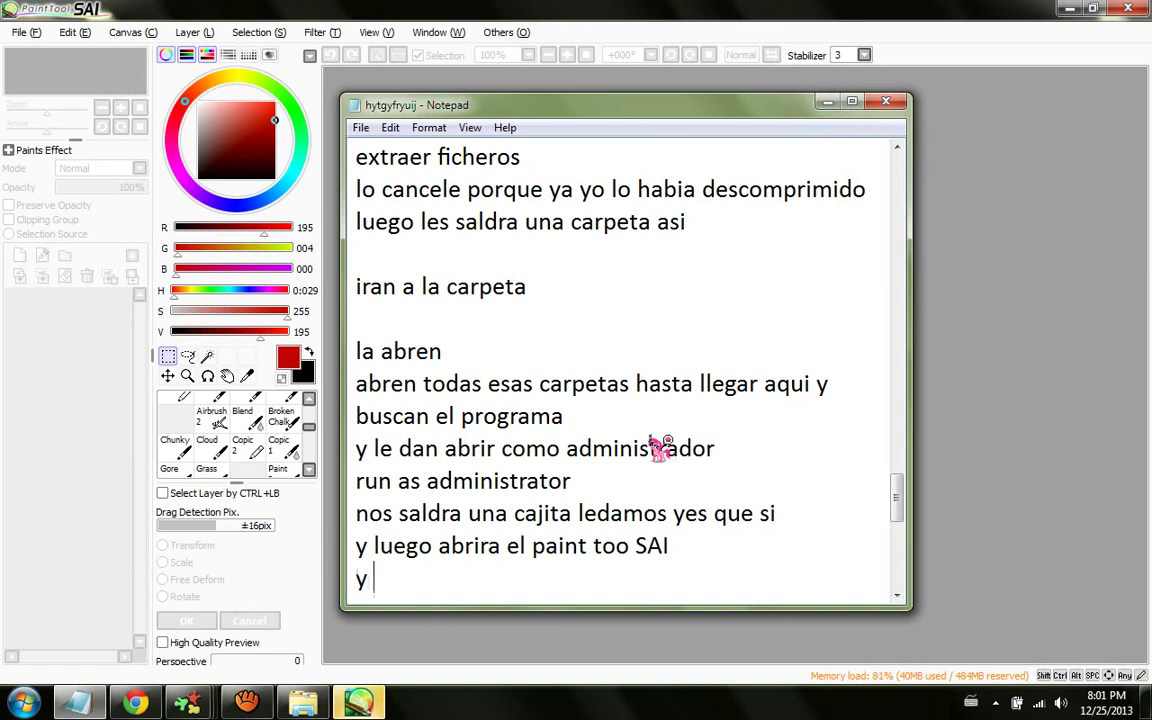
text(listo para u)
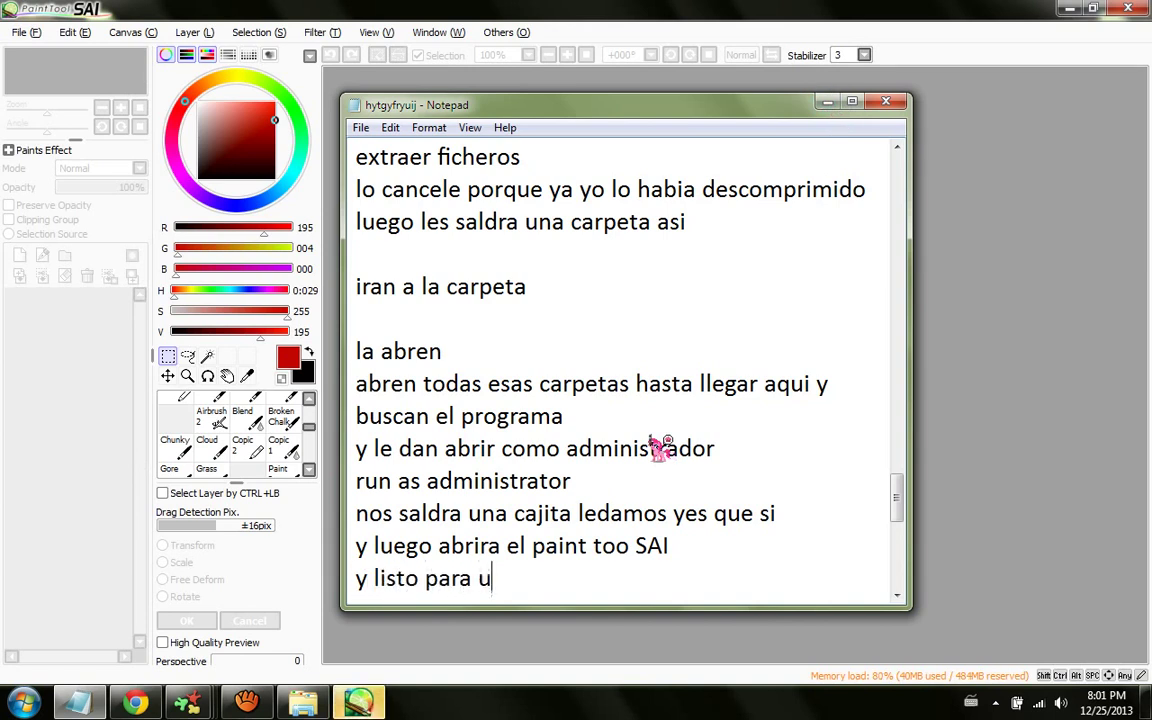
text(sar ^^)
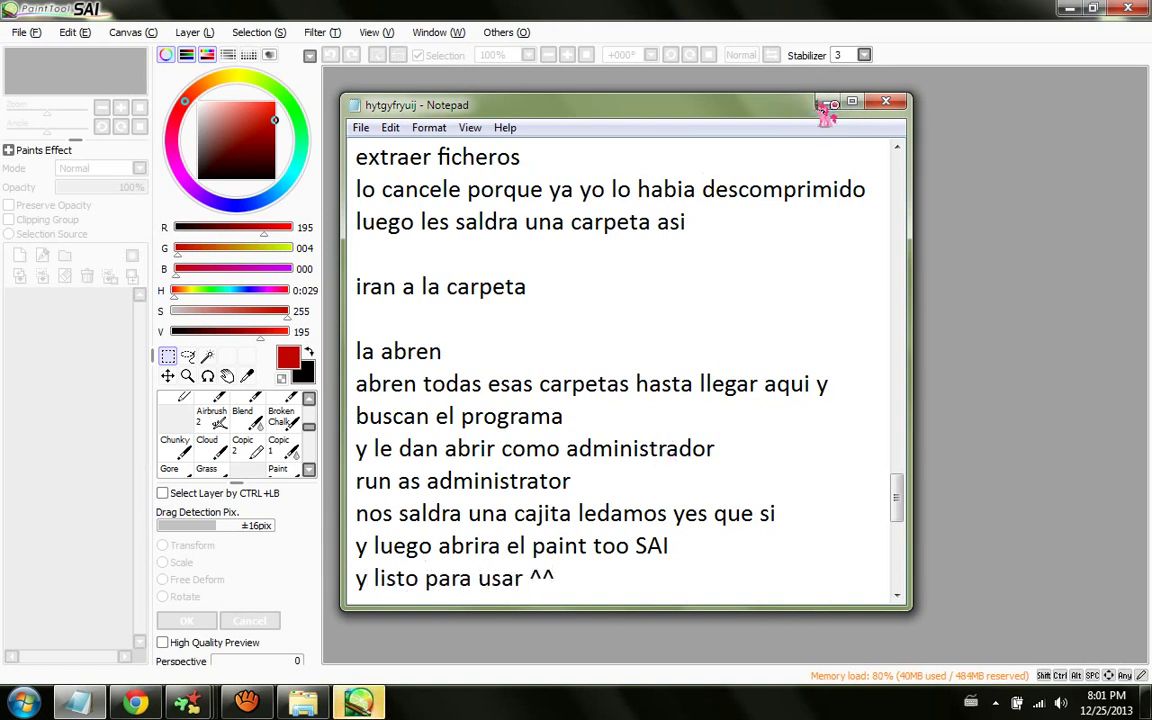
click(824, 101)
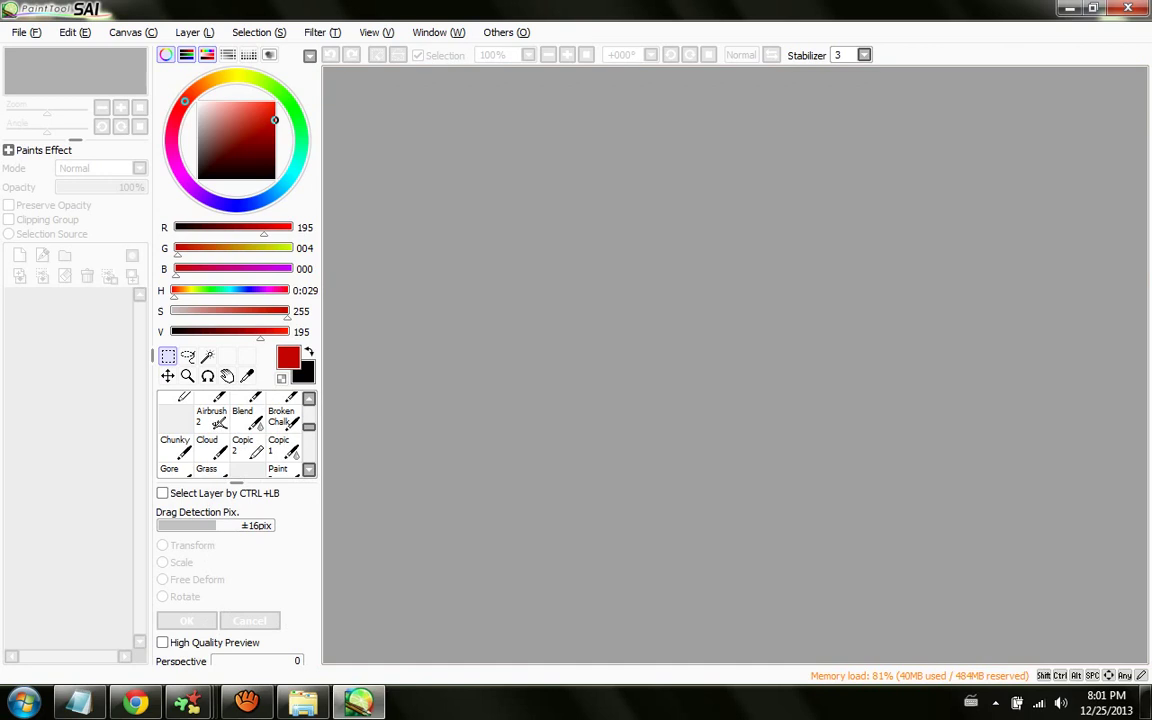
Step: Create a new 1000 x 1000 pixel canvas with the default name and resolution
click(26, 32)
click(36, 49)
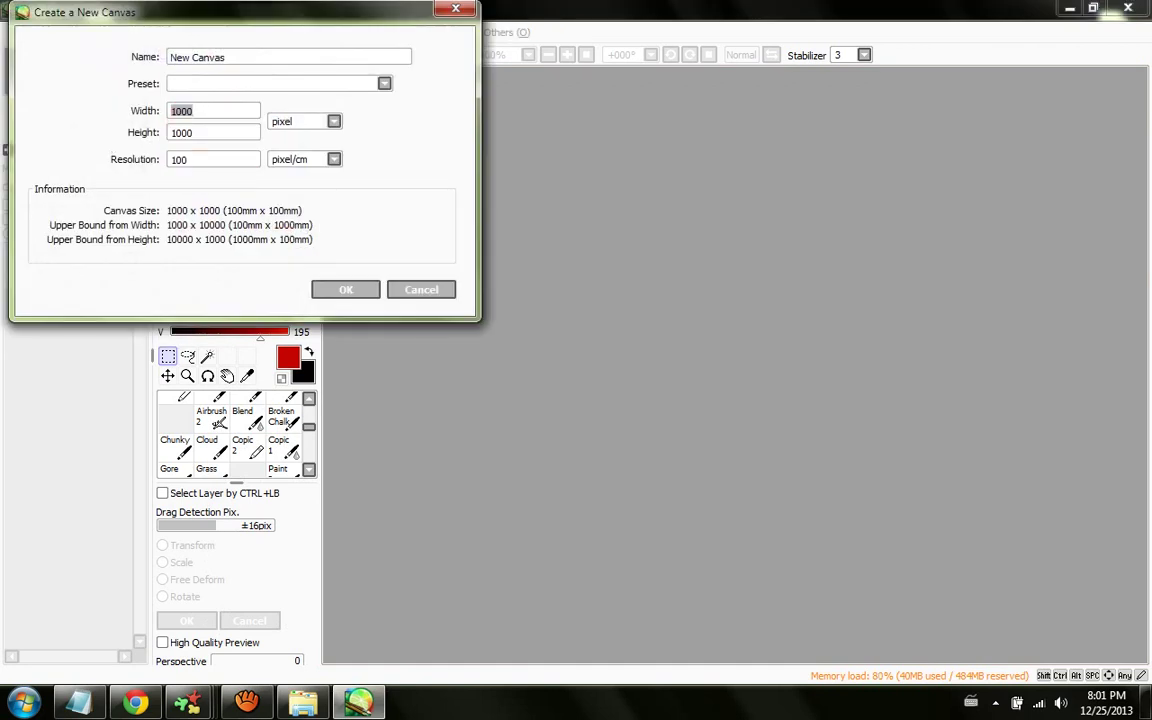
key(Return)
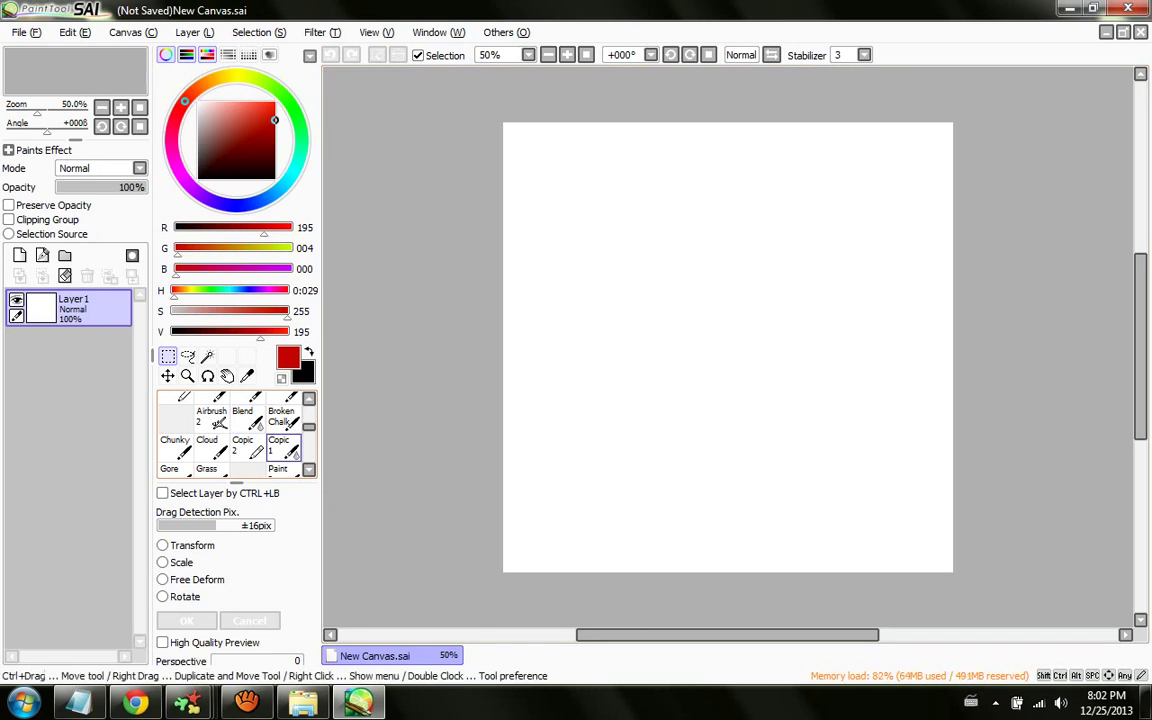
Step: Paint the word "Hi" in red with the Copic 1 brush and underline it with a long diagonal stroke
click(281, 445)
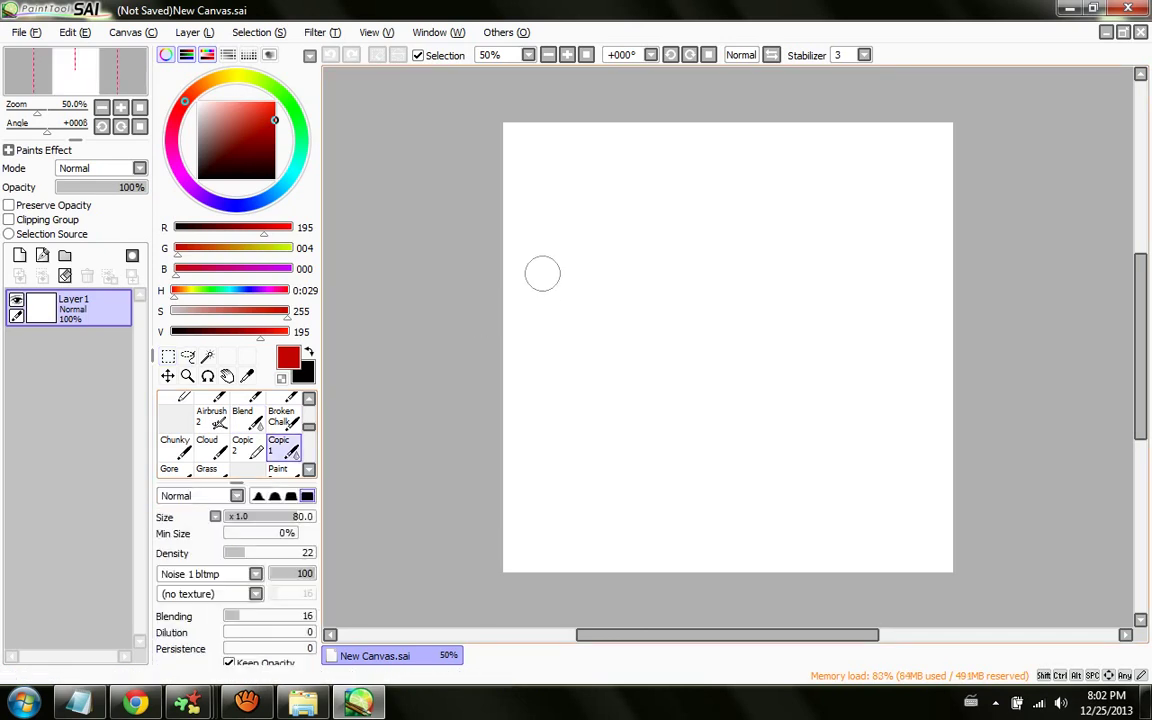
drag(536, 260, 577, 440)
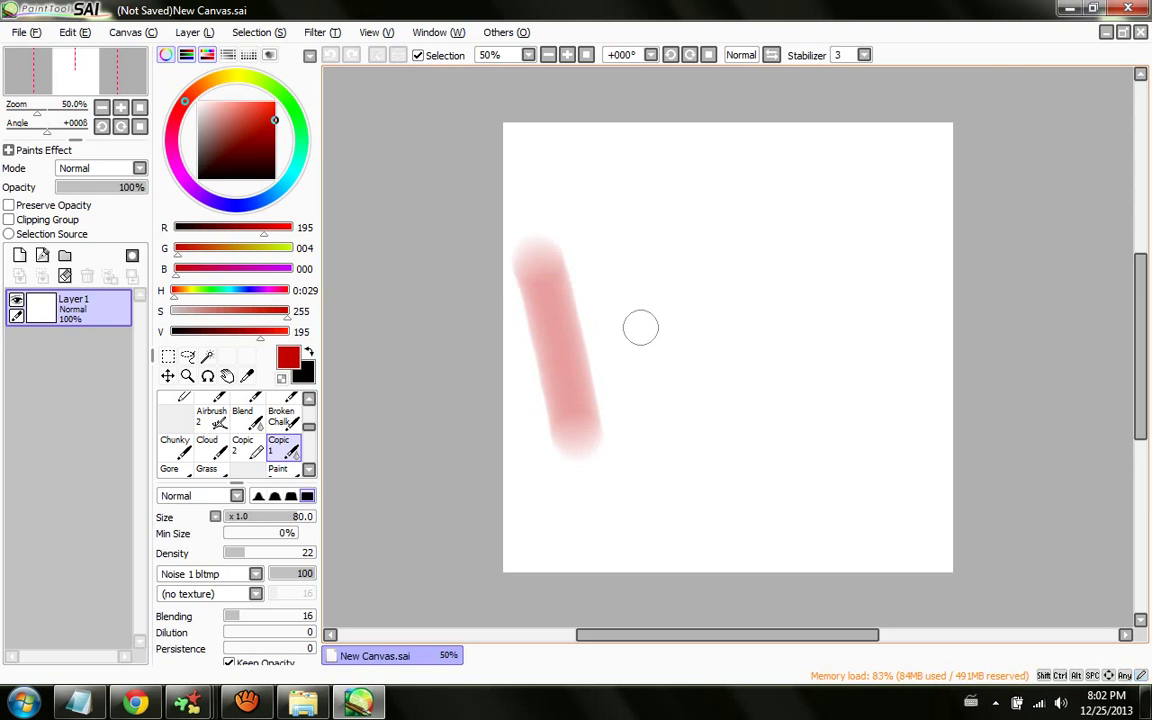
drag(643, 327, 581, 368)
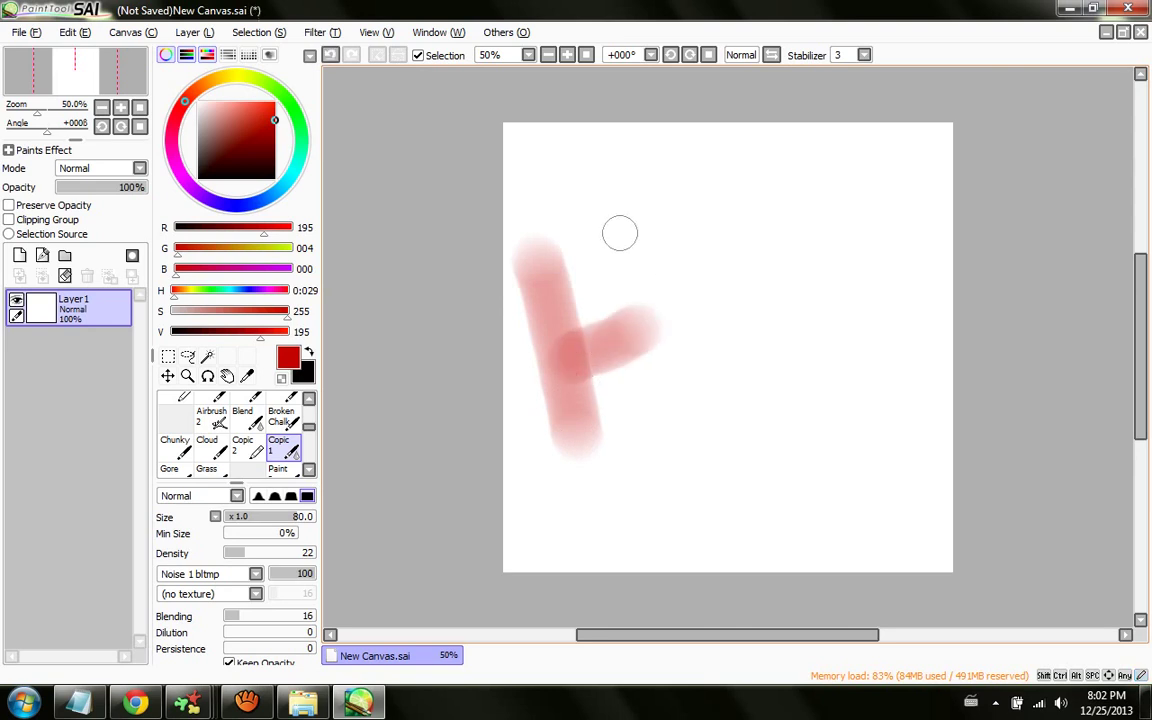
drag(622, 232, 680, 385)
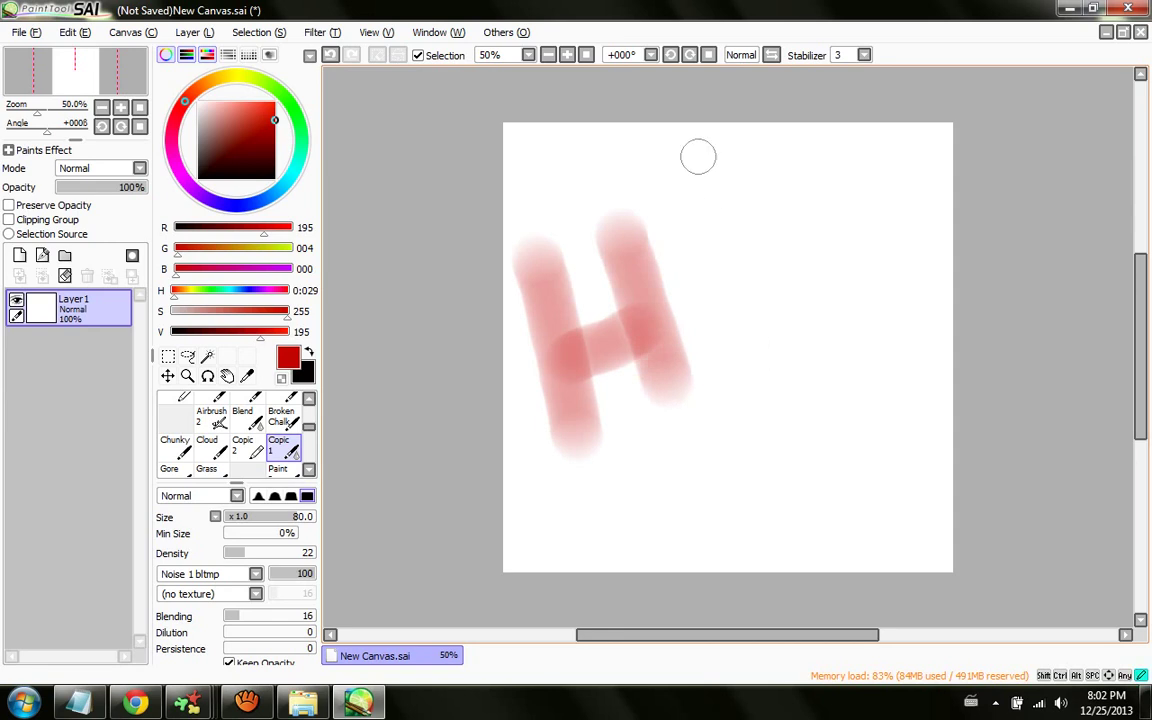
click(732, 272)
drag(674, 198, 700, 178)
drag(732, 268, 748, 360)
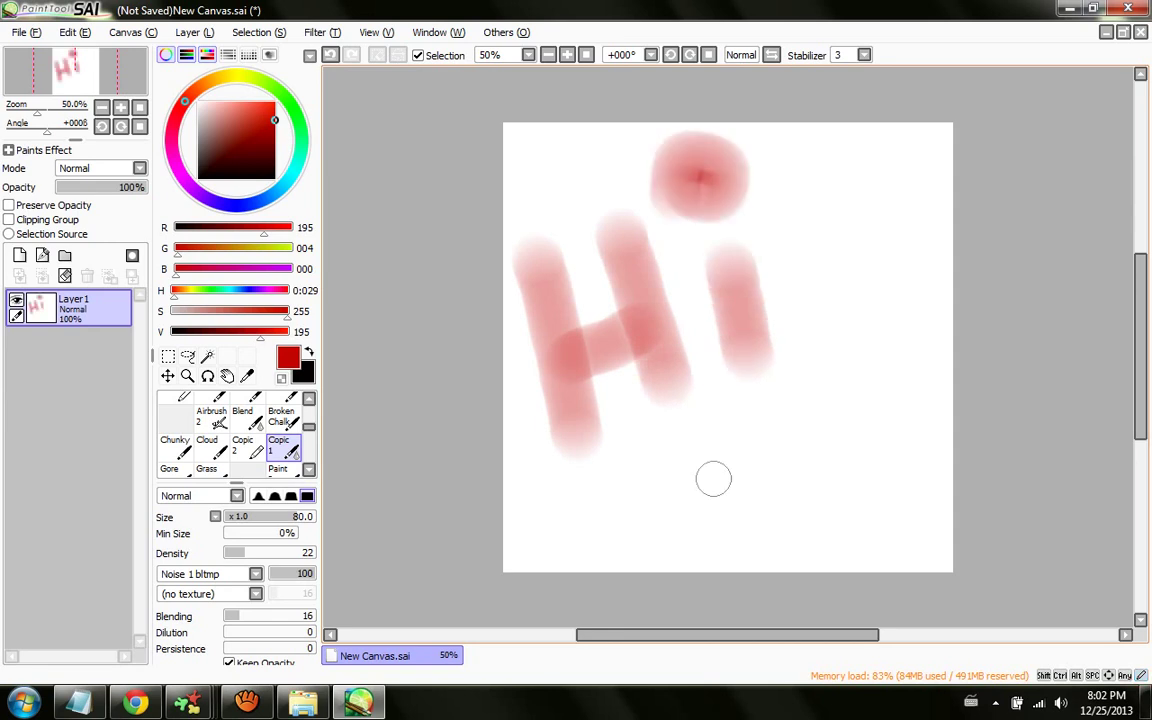
drag(622, 501, 745, 425)
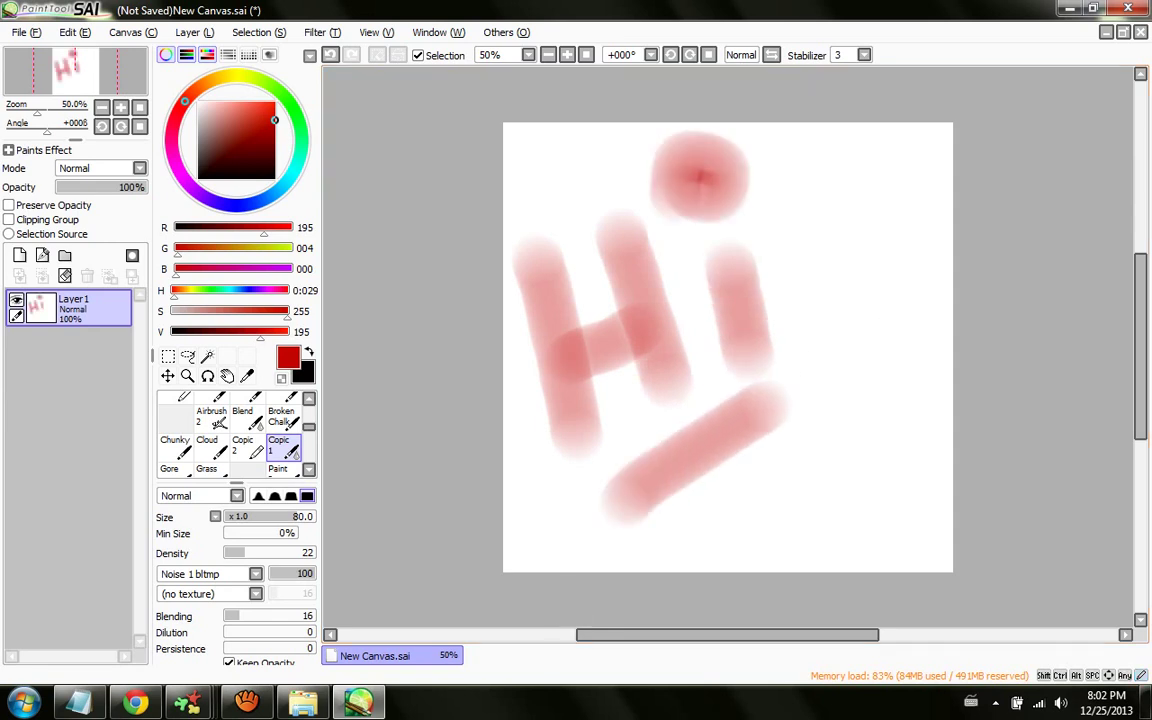
Step: Switch back to the Notepad note, leave a blank line and add "sii mi pc es lenta lo se xD"
click(78, 703)
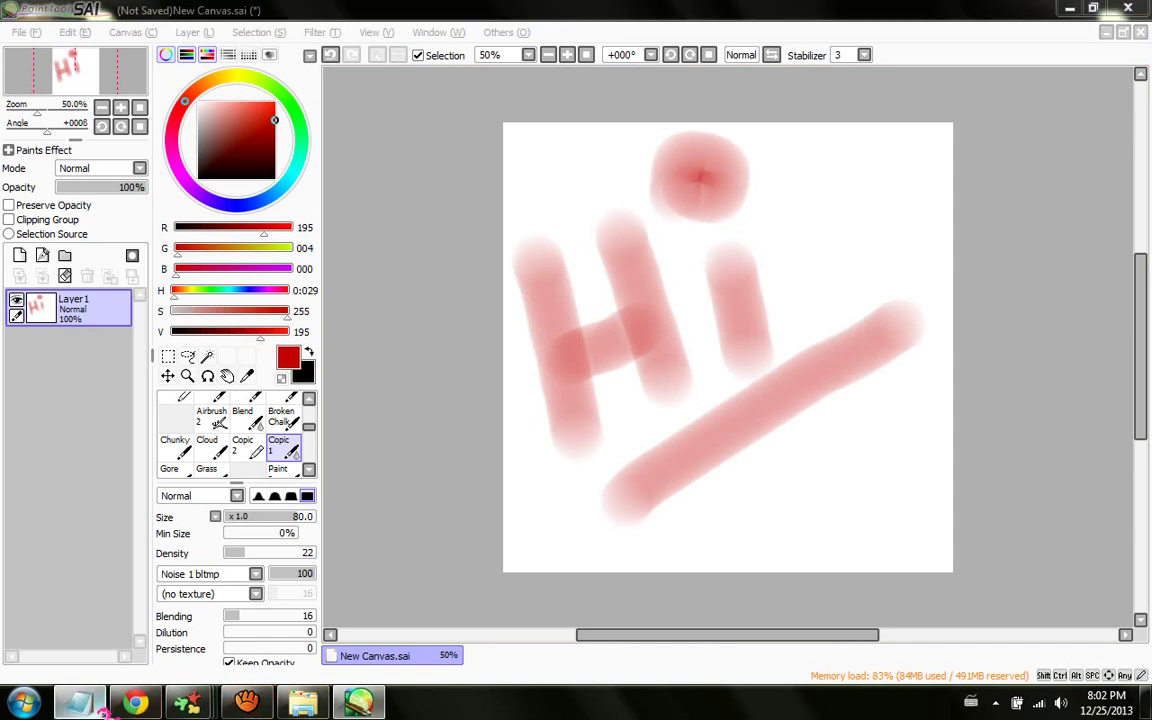
key(Return)
key(Return)
text(sii mi pc es lenta lo se xD)
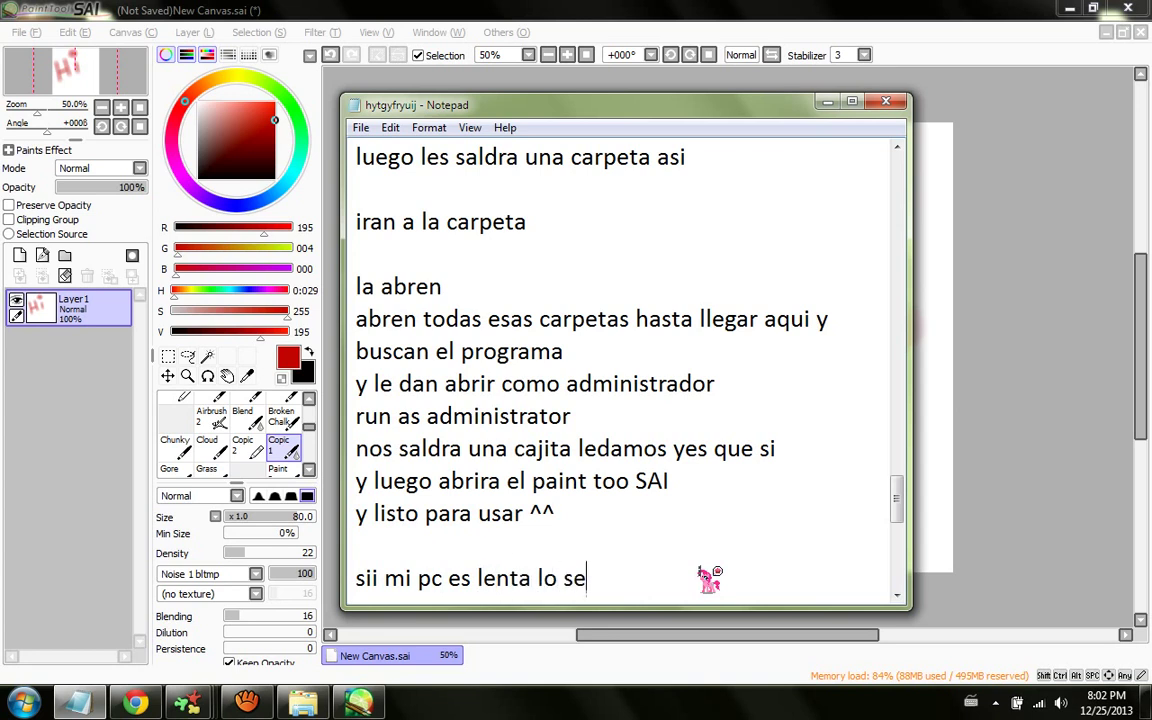
Step: Add the line "BUENO ESTO ESTODO" below the remark about the slow PC
key(Return)
text(BUENO ES)
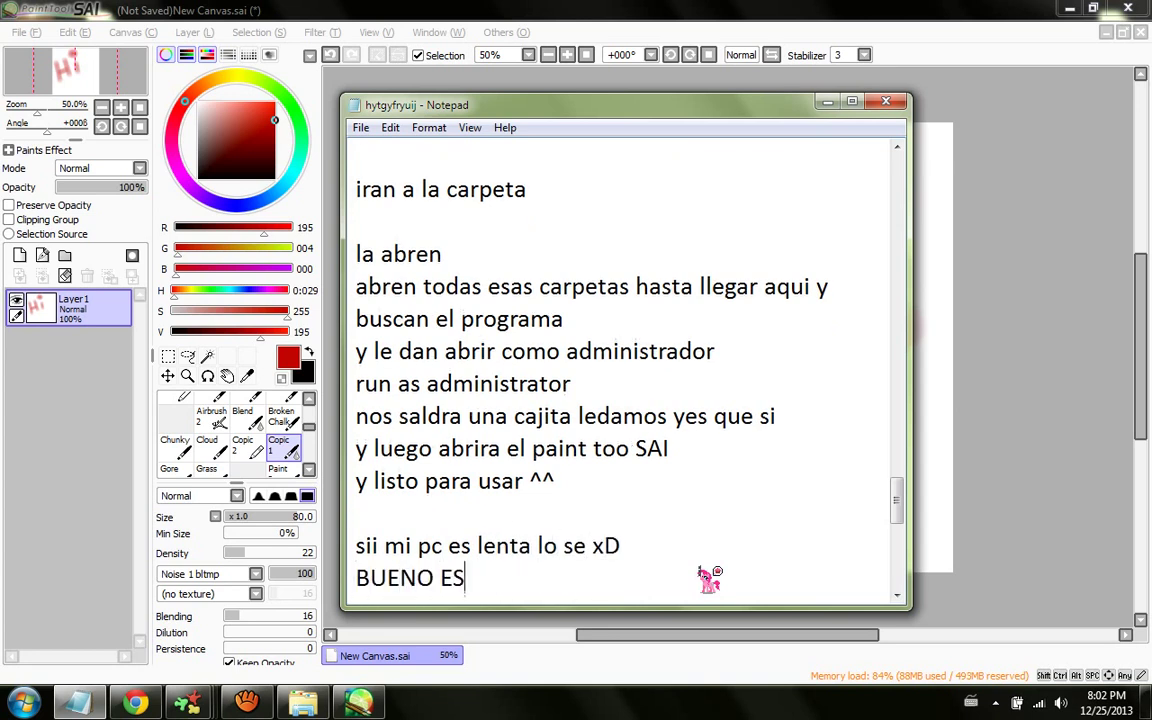
text(TO ESTO)
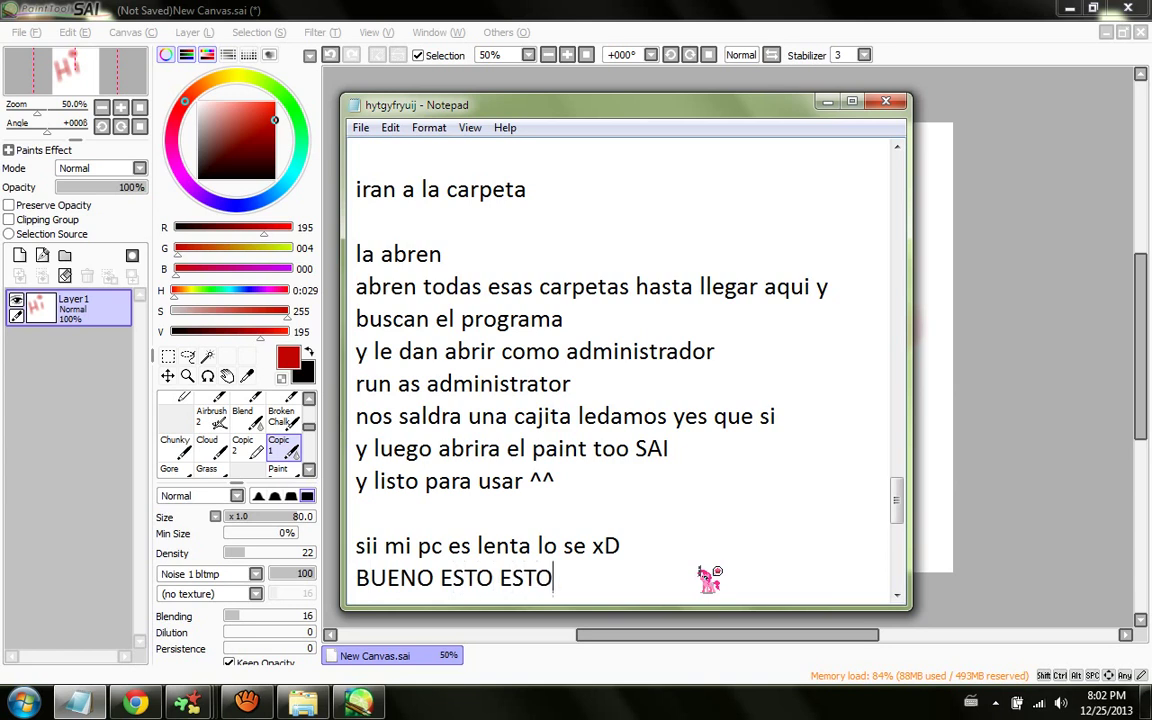
text(DO)
Step: Add the farewell line "adiosito los amo" at the end of the note and switch to aTube Catcher
key(Return)
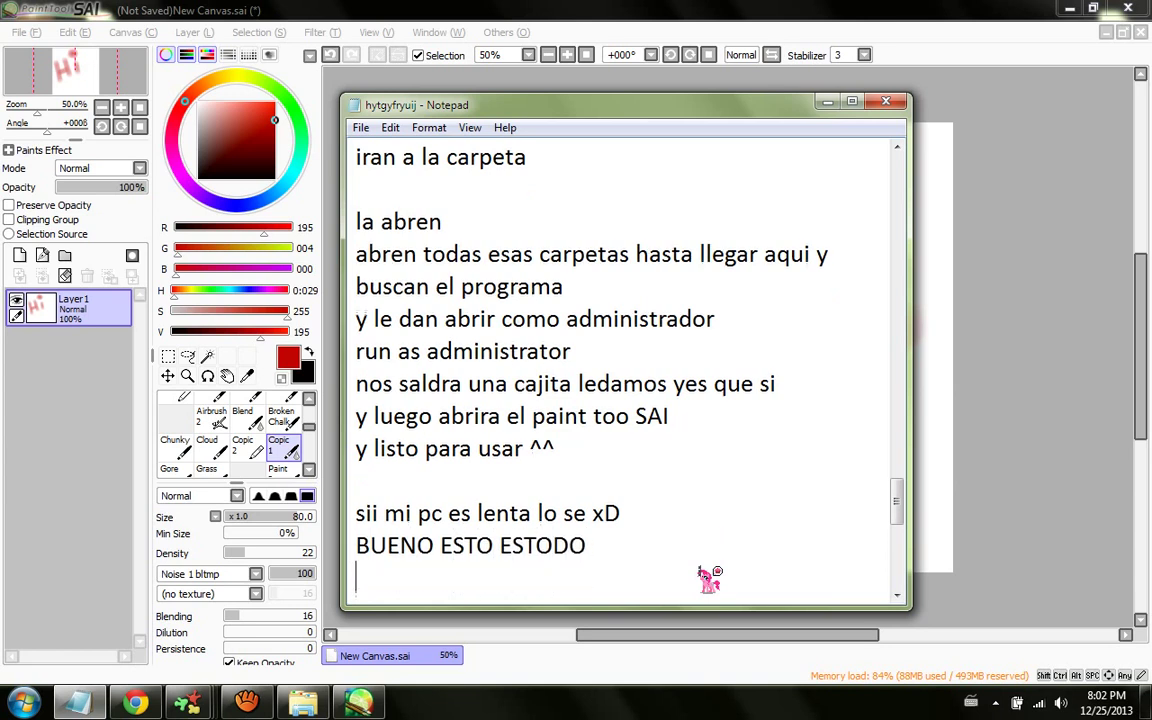
text(adiosoito los amo)
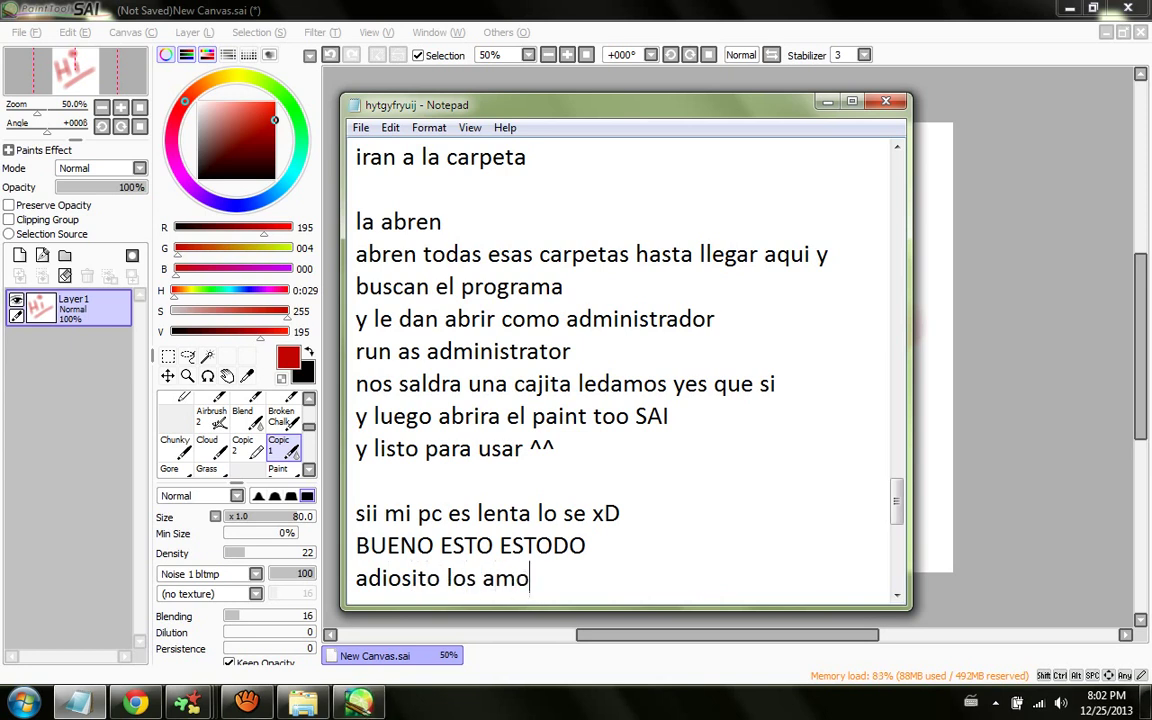
click(188, 703)
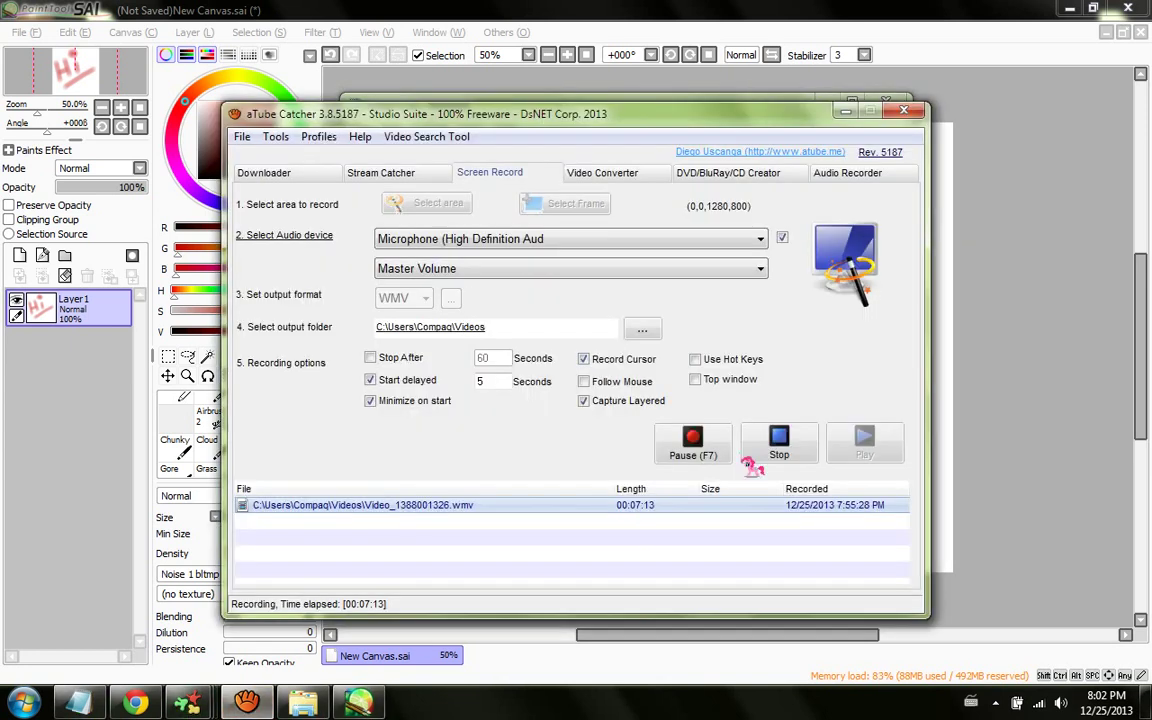